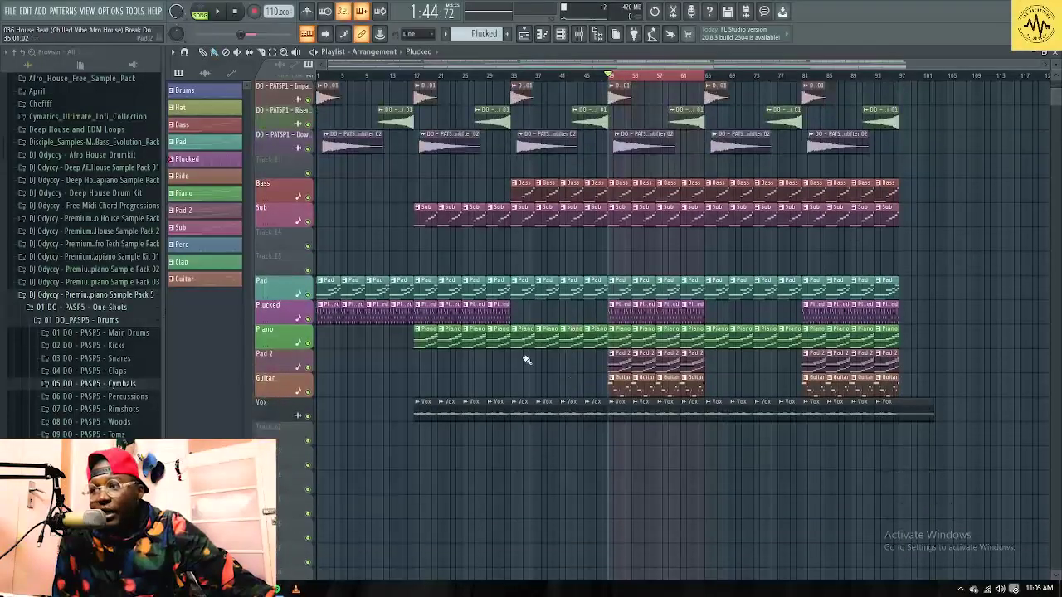
Scroll the playlist up to show every track, from percussion through to vocals.
scroll(526, 357, up, 2)
Solo the Bass track, play it, and unmute the Sub track alongside it.
scroll(332, 348, up, 2)
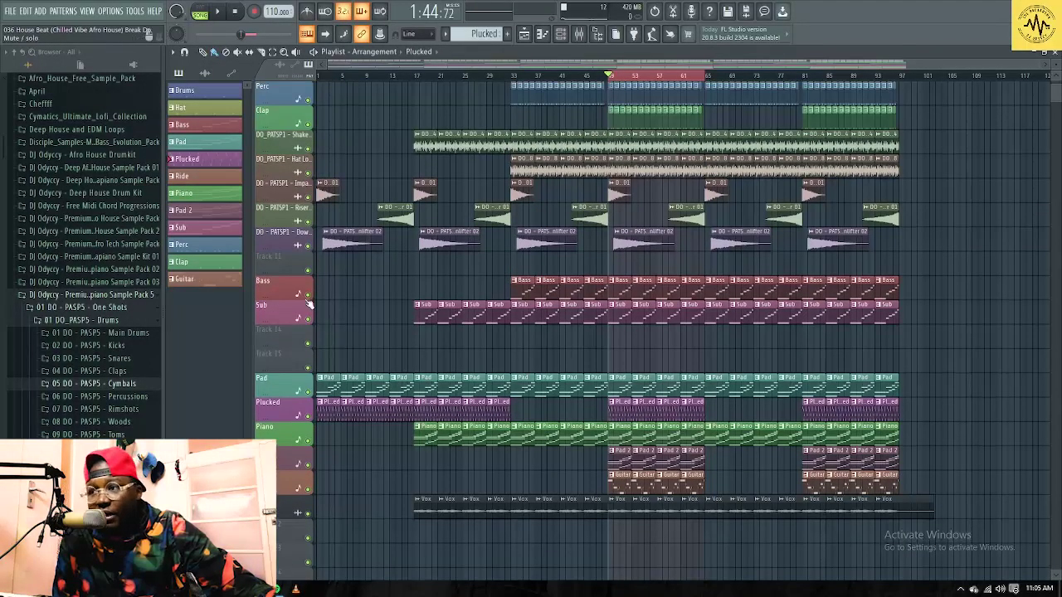
right_click(308, 296)
click(616, 292)
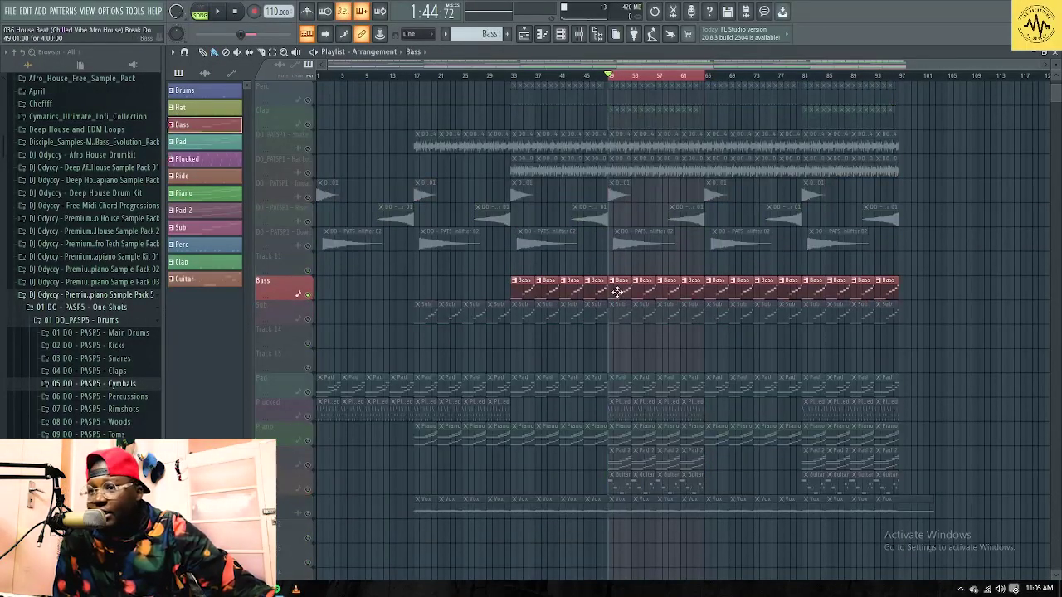
key(space)
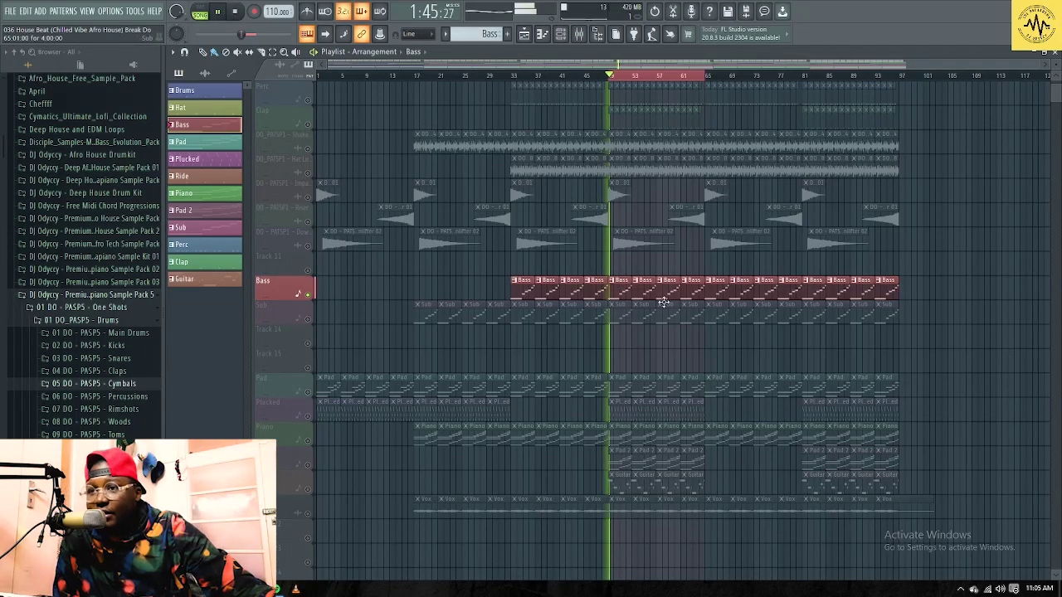
click(1055, 52)
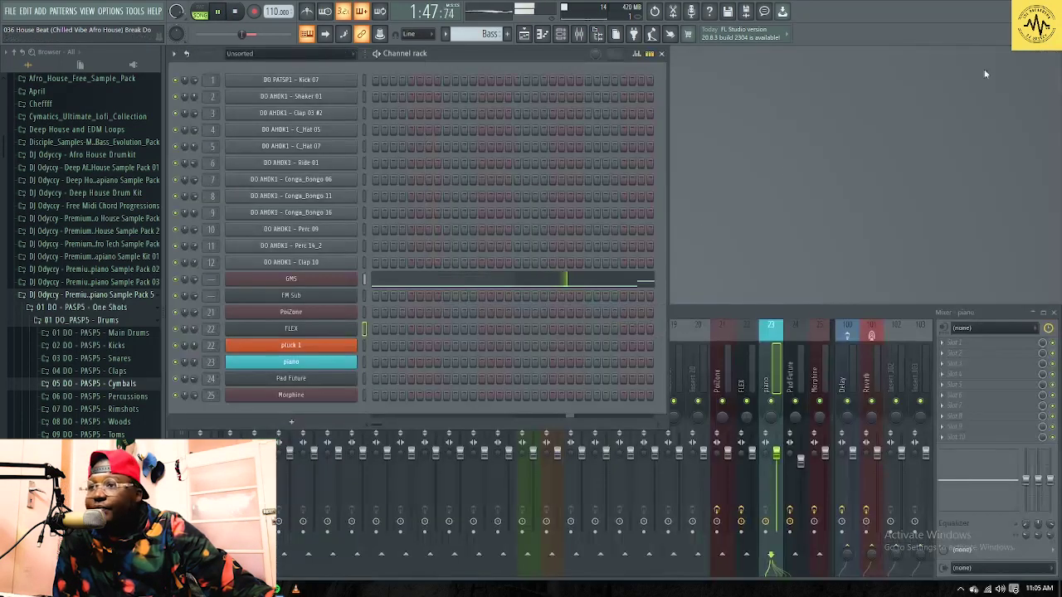
click(524, 34)
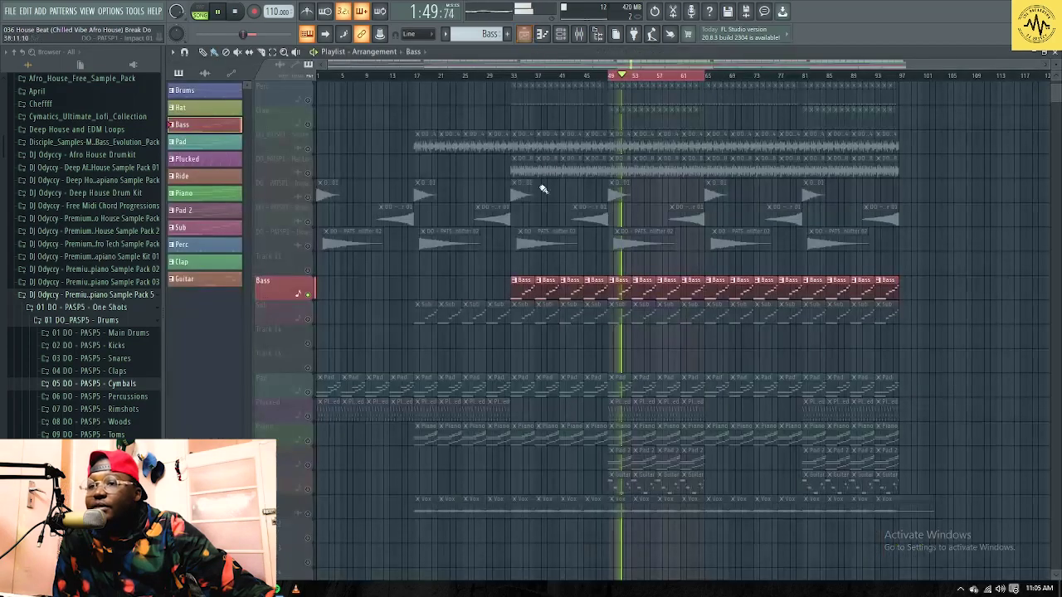
click(309, 319)
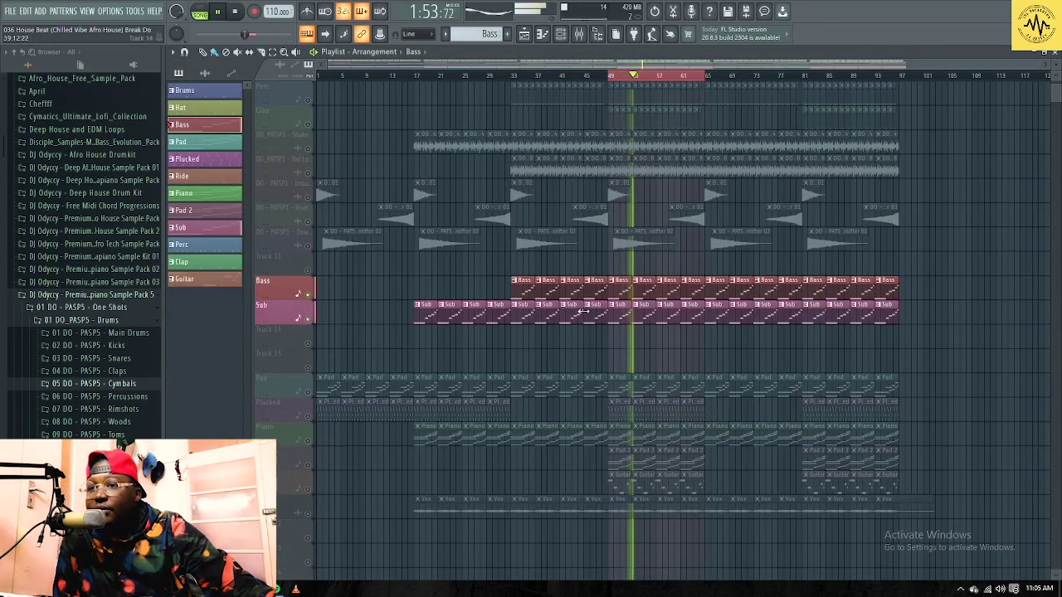
Preview the GMS bass line's rising notes in the piano roll, then stop playback.
click(1053, 51)
click(614, 180)
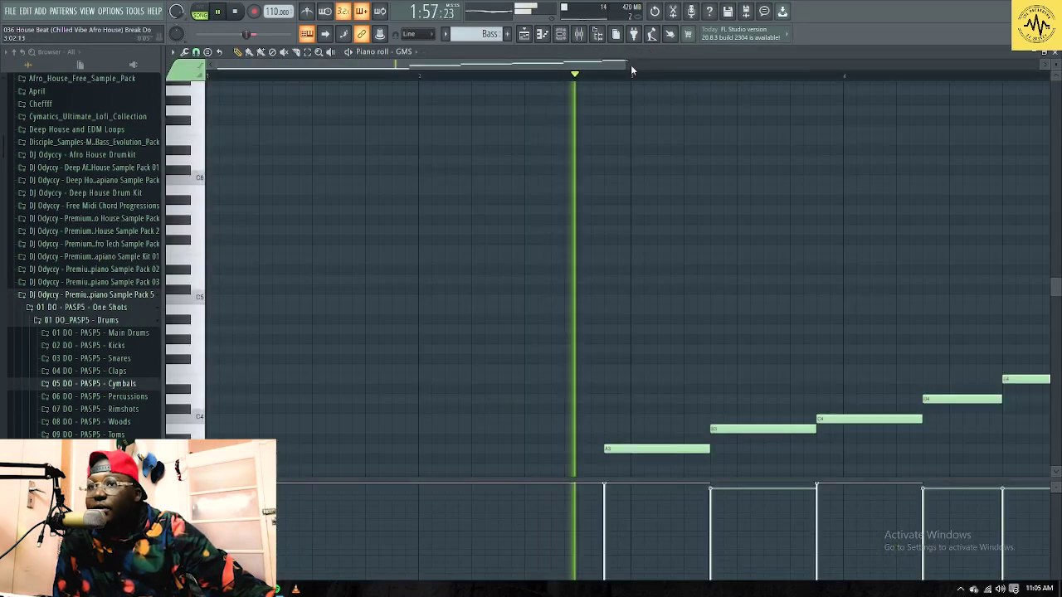
scroll(680, 290, down, 2)
scroll(728, 345, down, 1)
scroll(746, 349, down, 4)
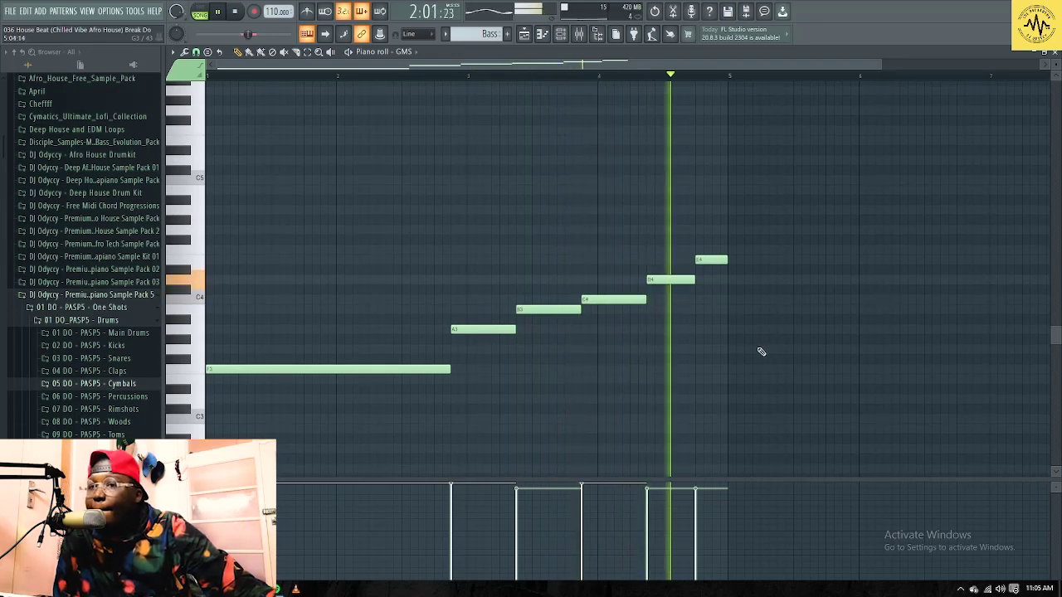
click(236, 14)
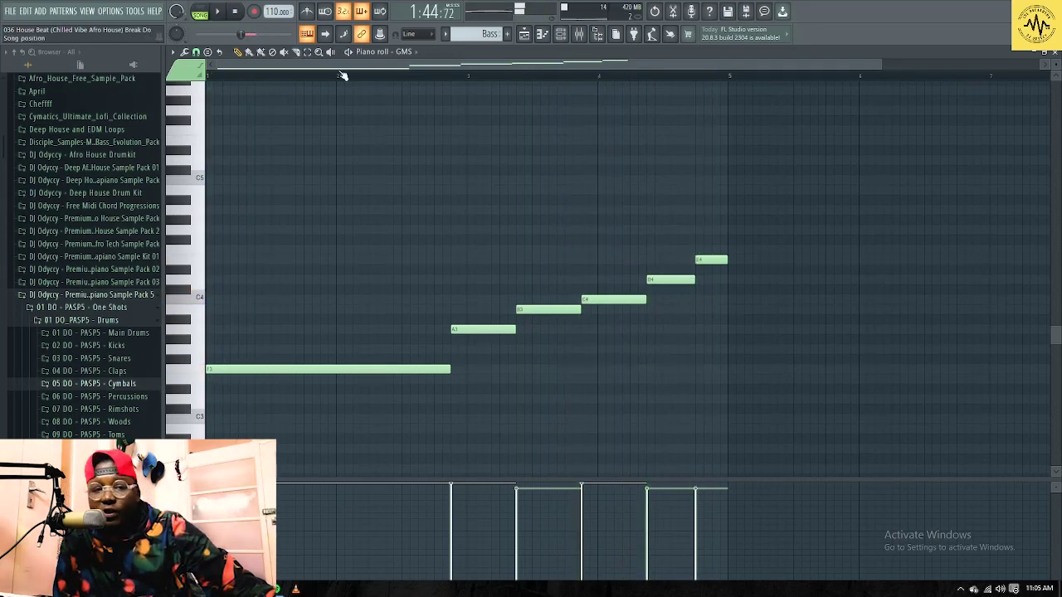
click(1054, 55)
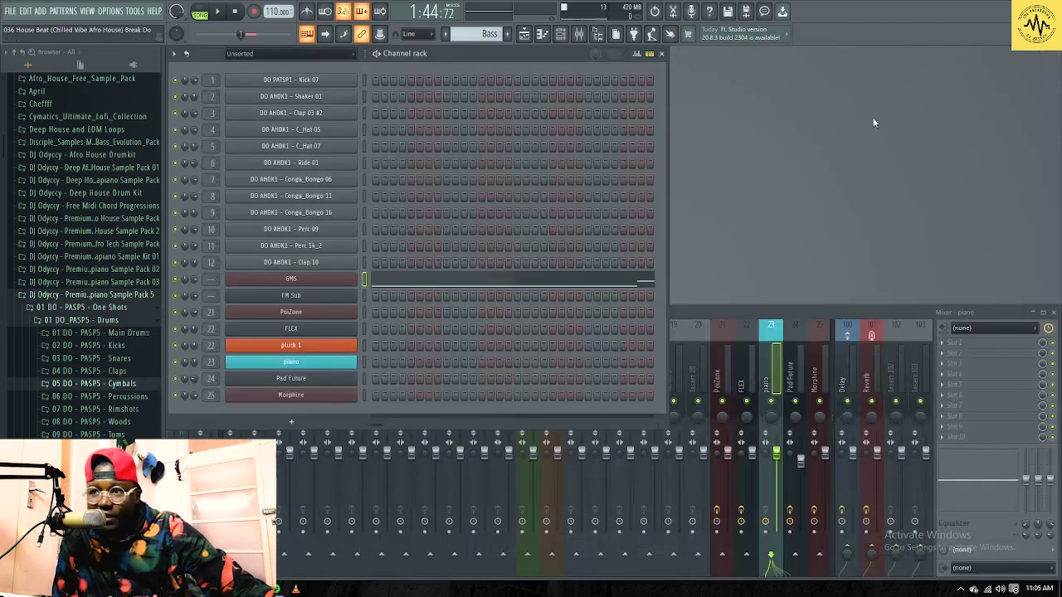
Look over the GMS synth's settings and return to the song arrangement.
click(305, 281)
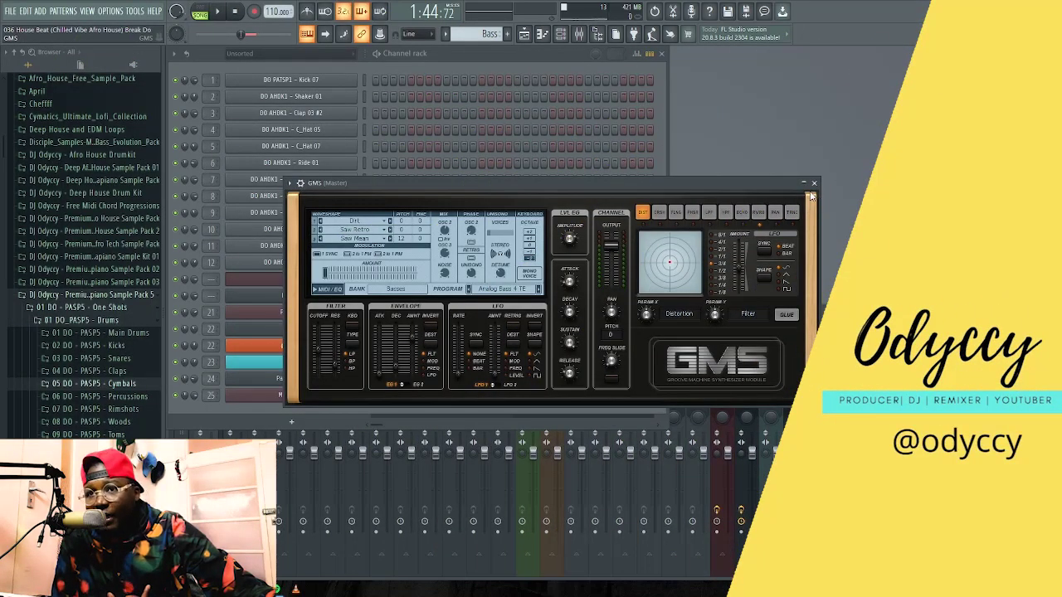
click(814, 184)
click(524, 34)
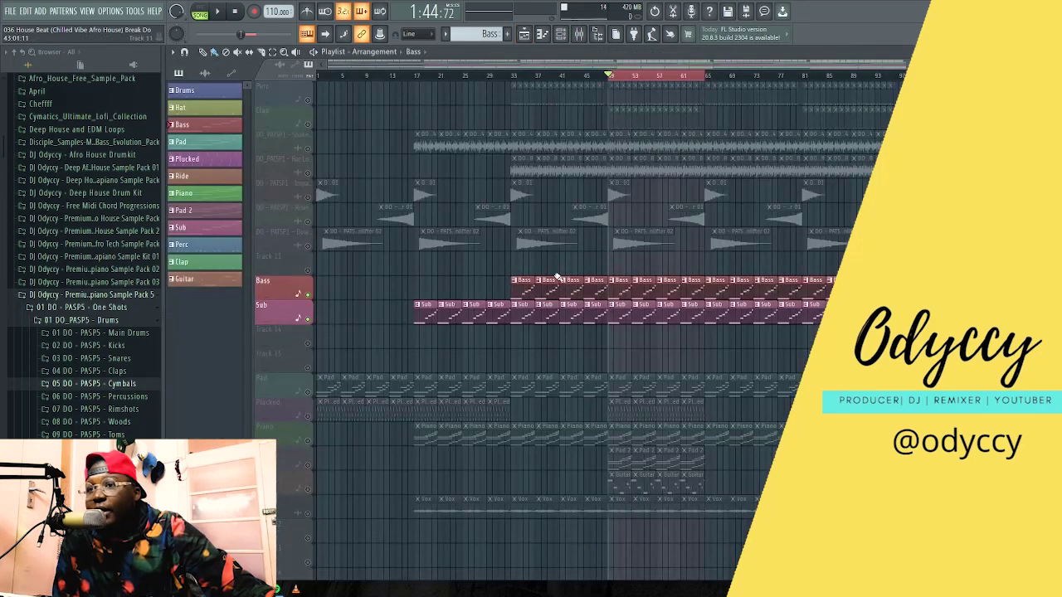
Unmute the Pad track, make Pad the current pattern, and start playback.
scroll(474, 345, down, 2)
scroll(474, 345, down, 1)
click(309, 320)
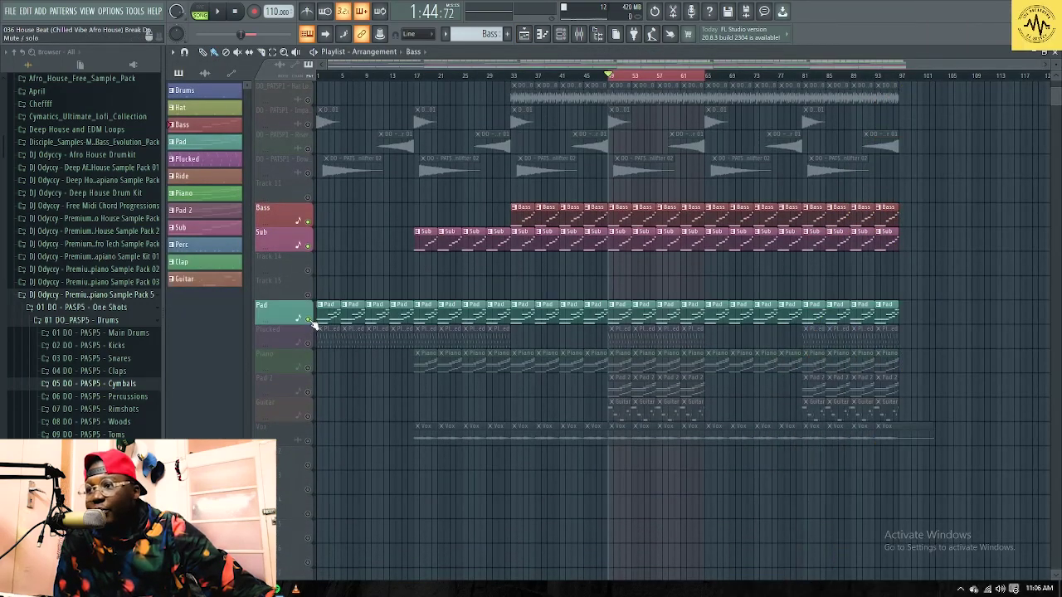
click(624, 313)
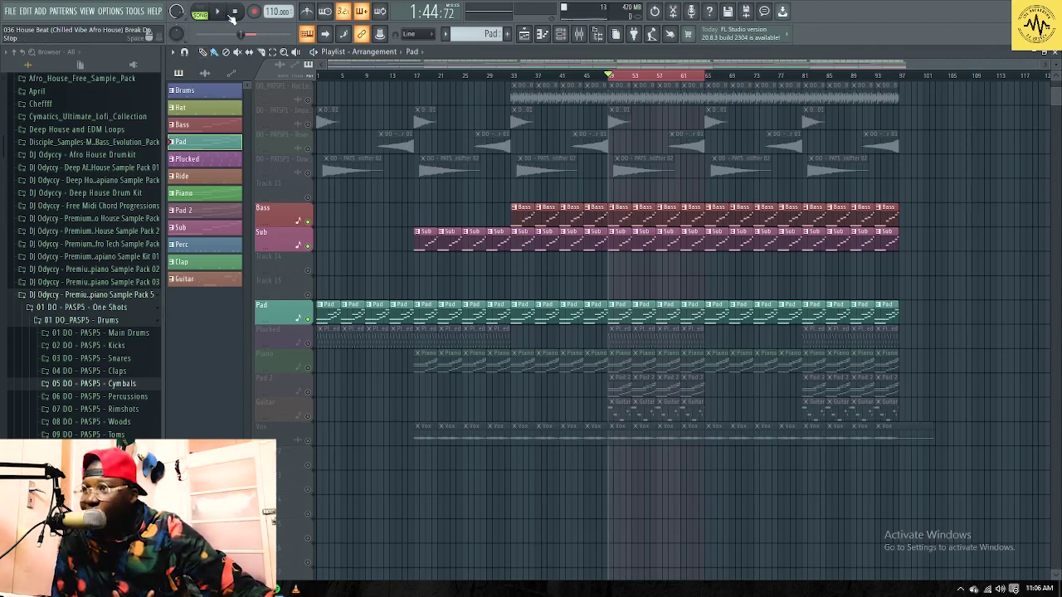
click(219, 13)
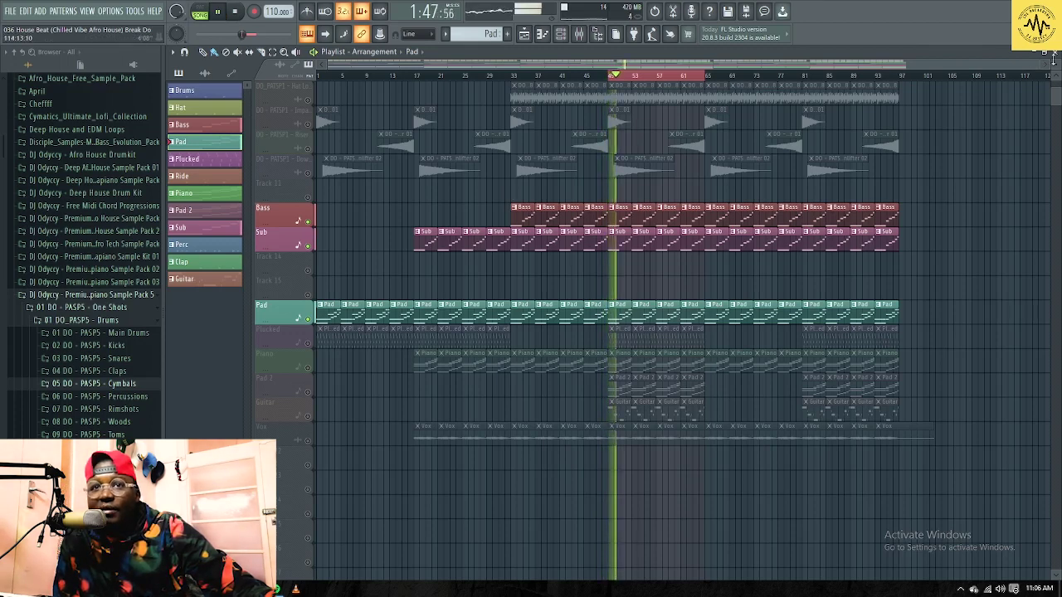
Preview the PoiZone pad chord notes, climbing from long F4 and A4 tones.
key(F5)
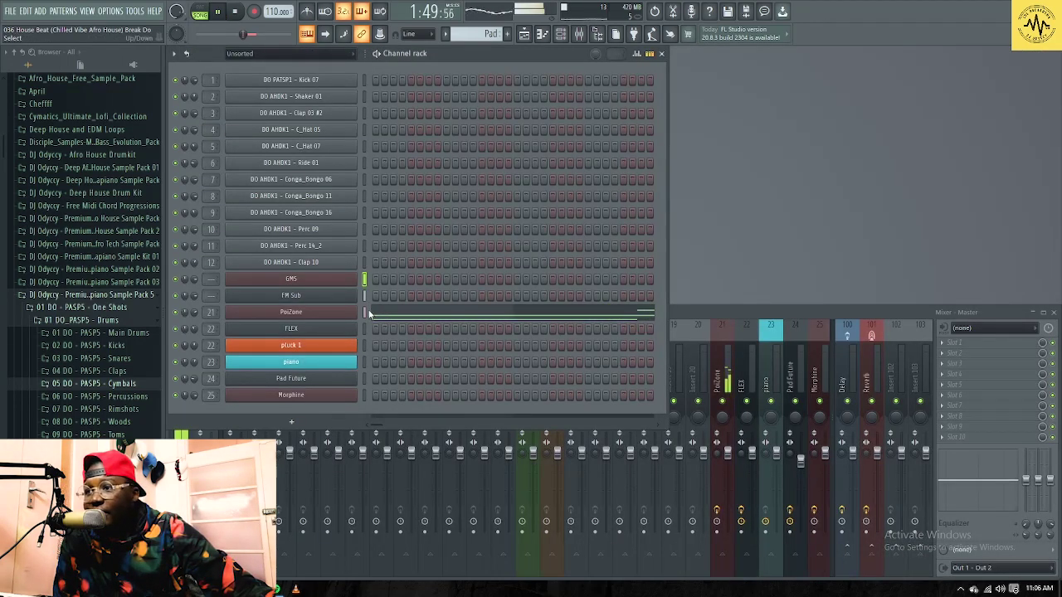
click(417, 312)
scroll(680, 257, up, 3)
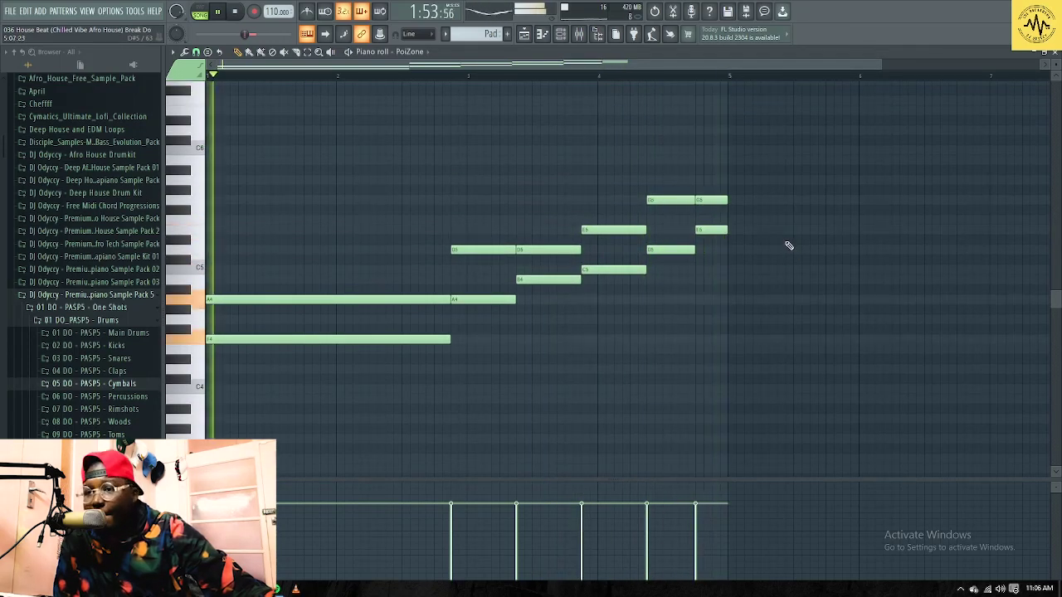
click(1056, 56)
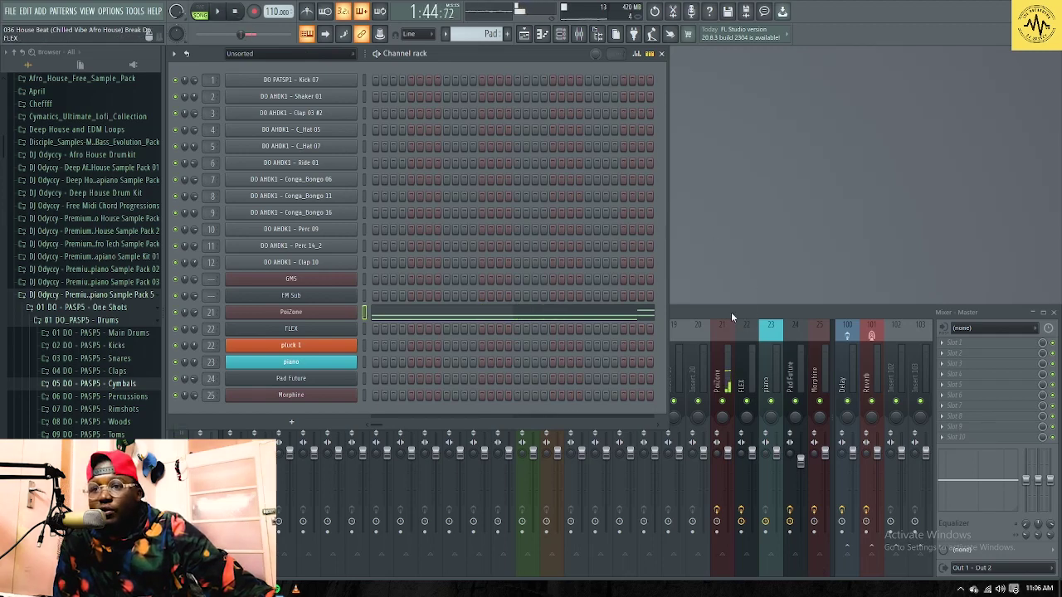
View the PoiZone pad synth's settings from the channel rack.
click(732, 316)
click(655, 276)
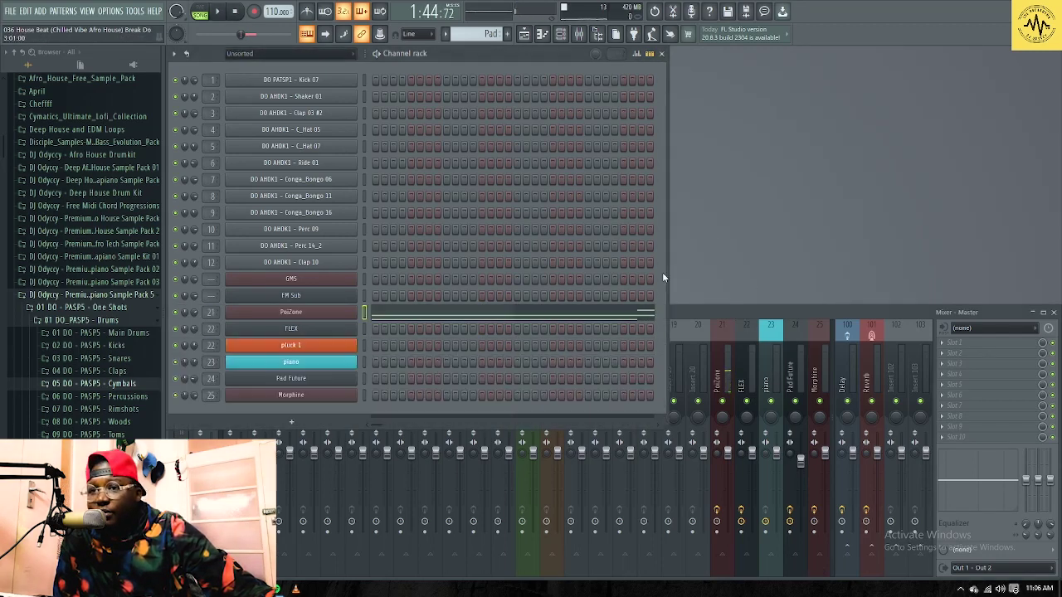
click(314, 318)
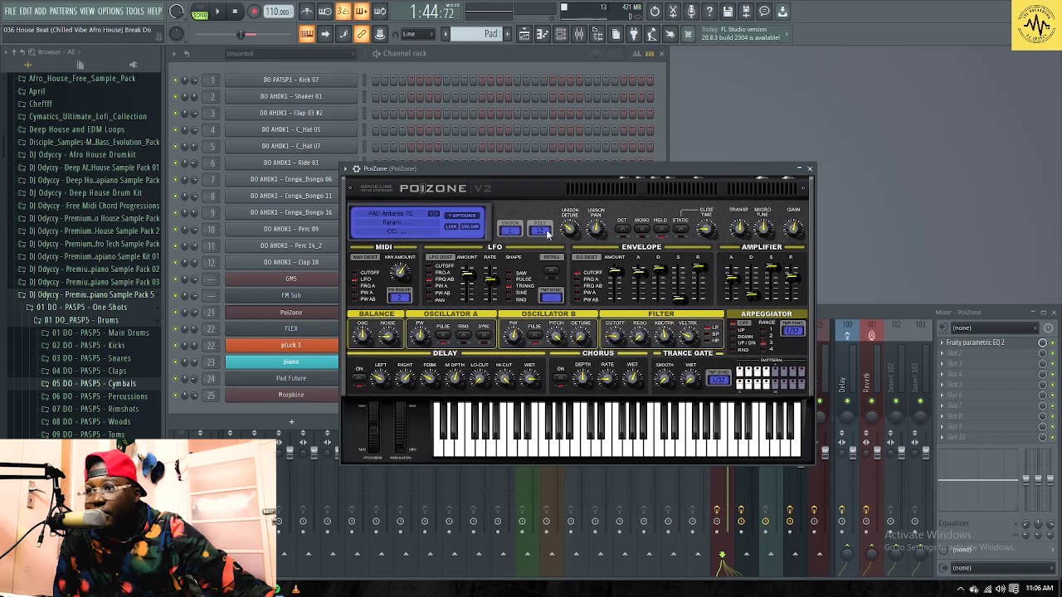
click(811, 169)
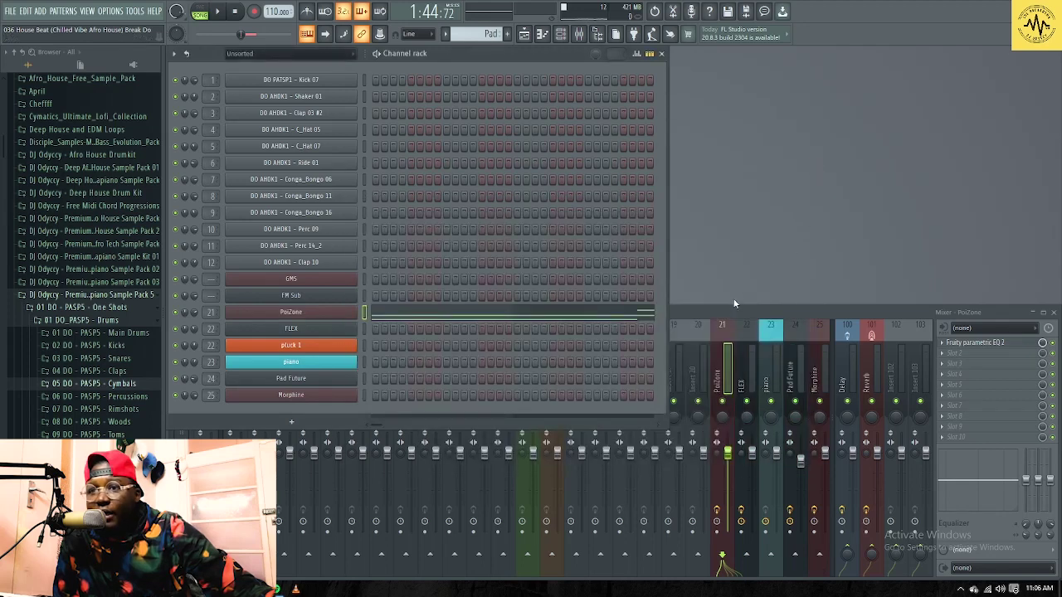
Inspect the band-pass Fruity Parametric EQ 2 on the PoiZone mixer channel, then reopen the arrangement.
click(730, 313)
click(974, 343)
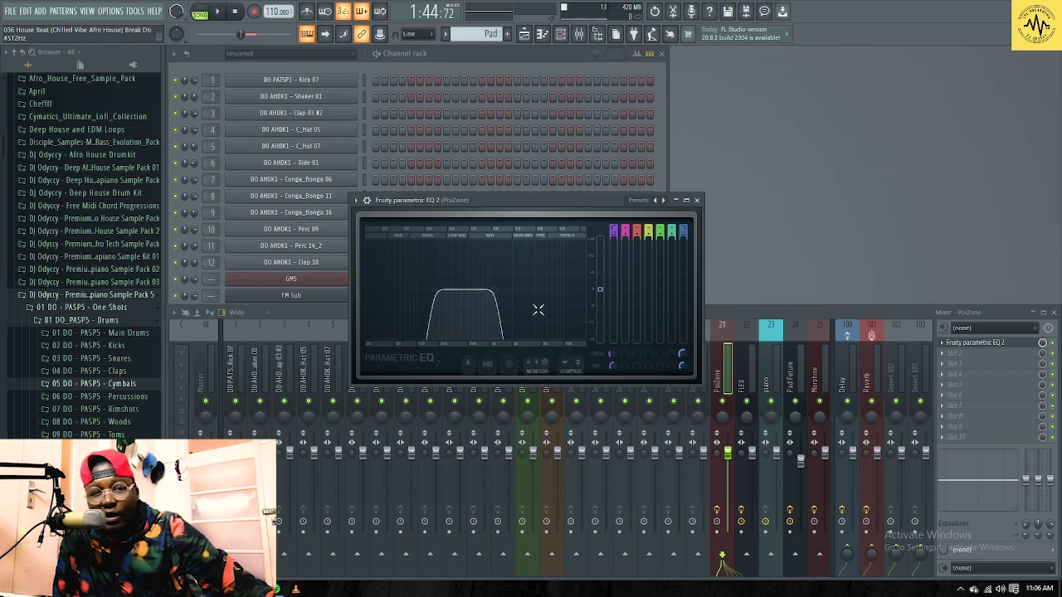
click(697, 200)
click(542, 34)
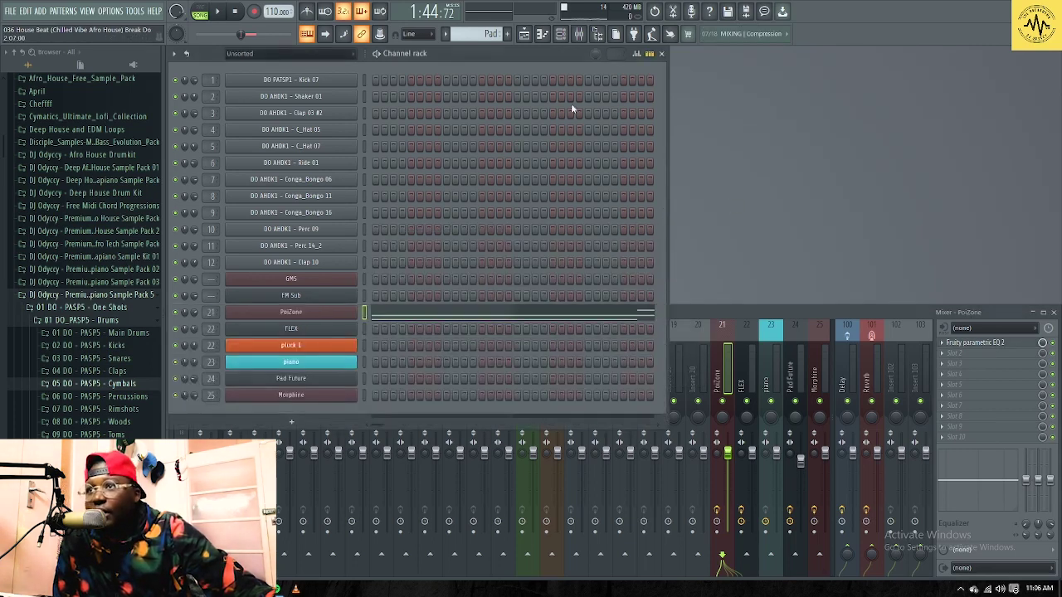
click(525, 34)
Unmute the Plucked track and start playback.
click(309, 344)
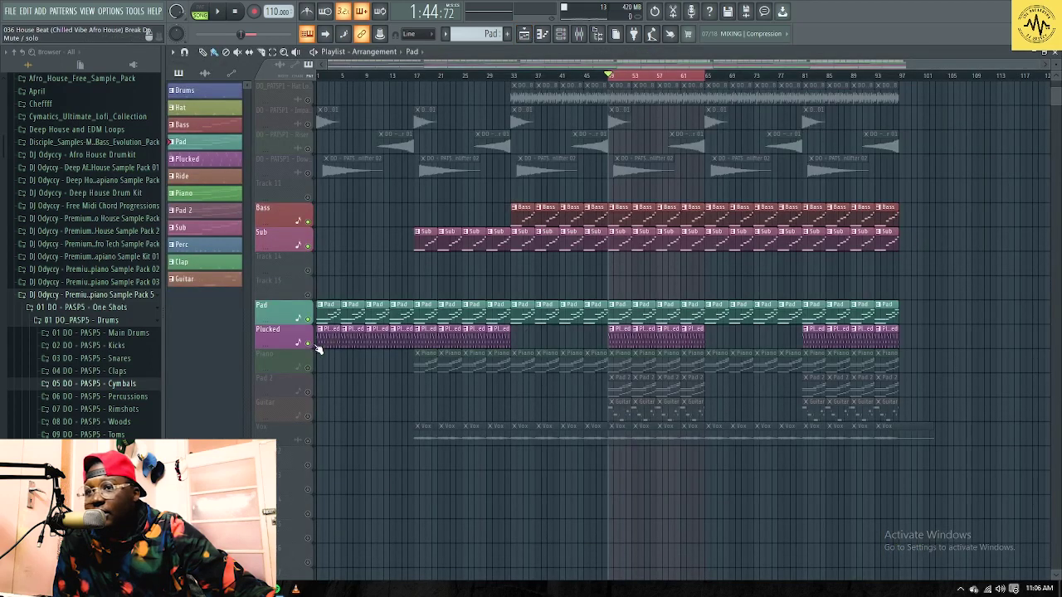
click(225, 15)
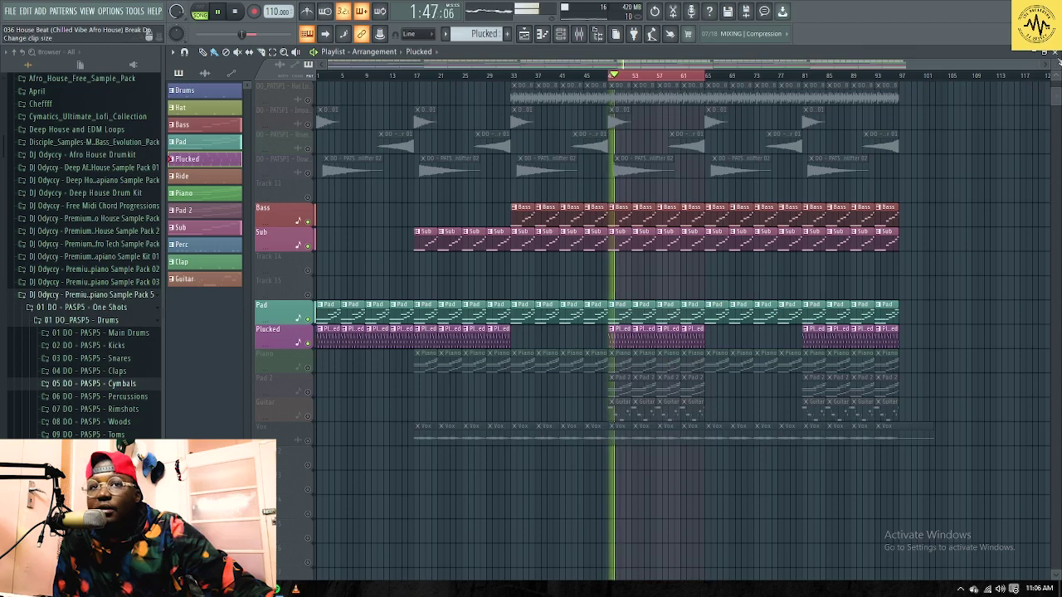
key(F5)
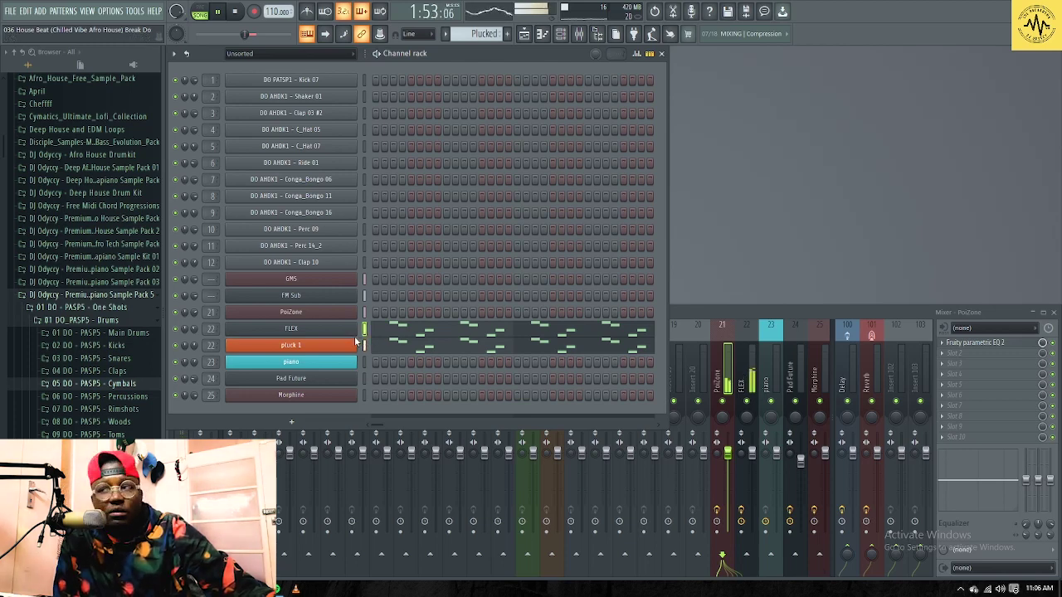
Preview the FLEX pluck notes and view its Symplucky Classic preset.
click(469, 332)
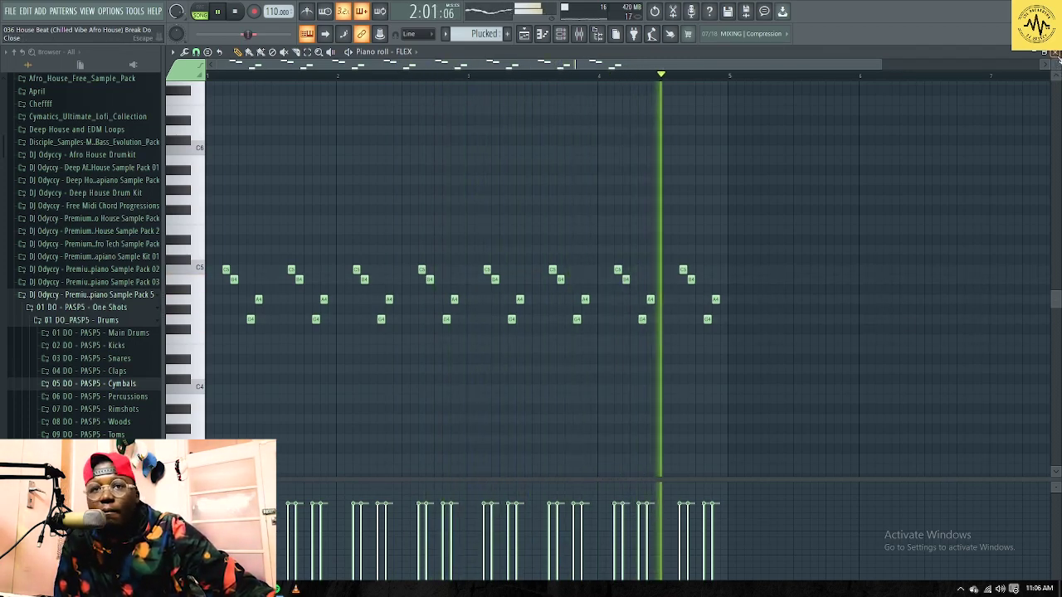
key(F7)
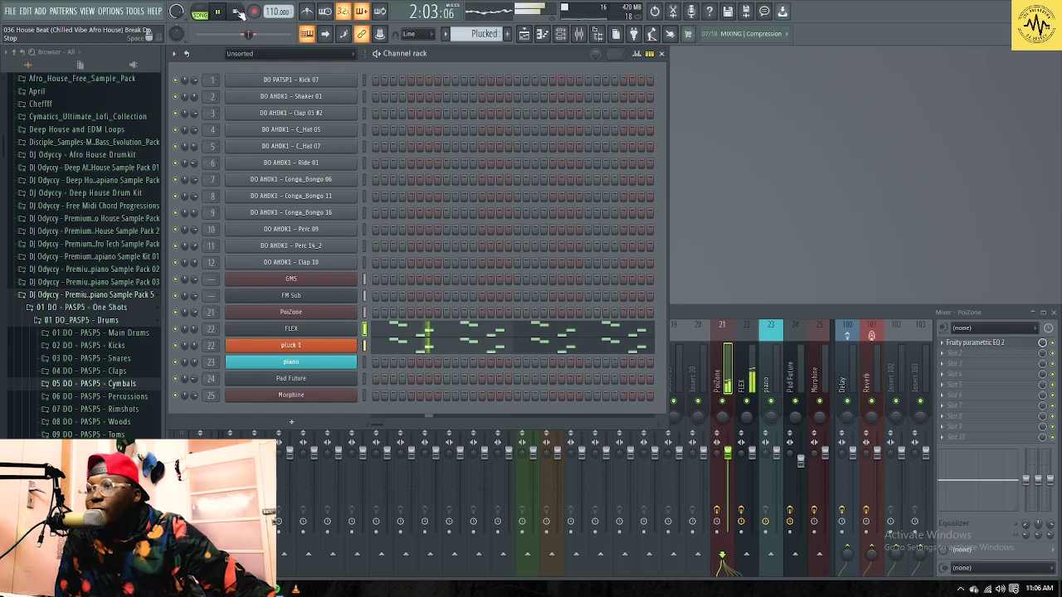
click(327, 329)
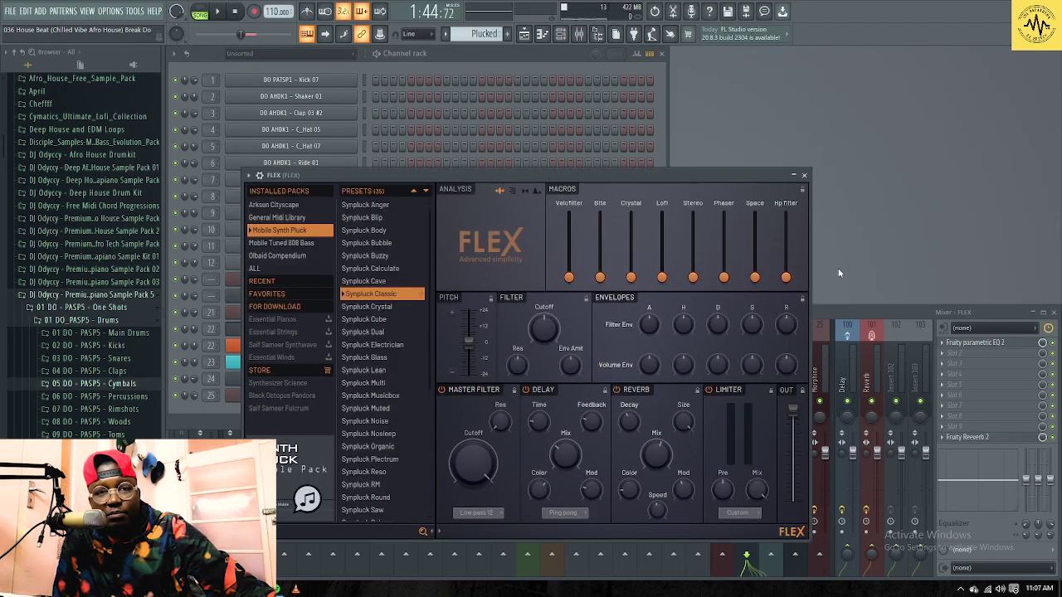
Close the FLEX window, check the pluck 1 synth, and return to the arrangement playlist.
click(804, 176)
click(328, 347)
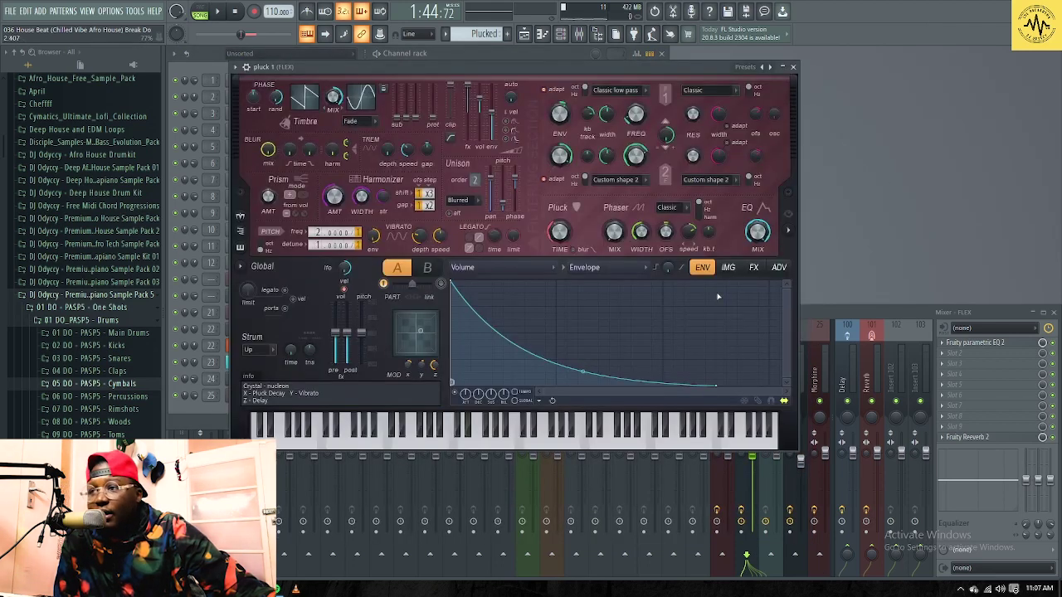
click(794, 67)
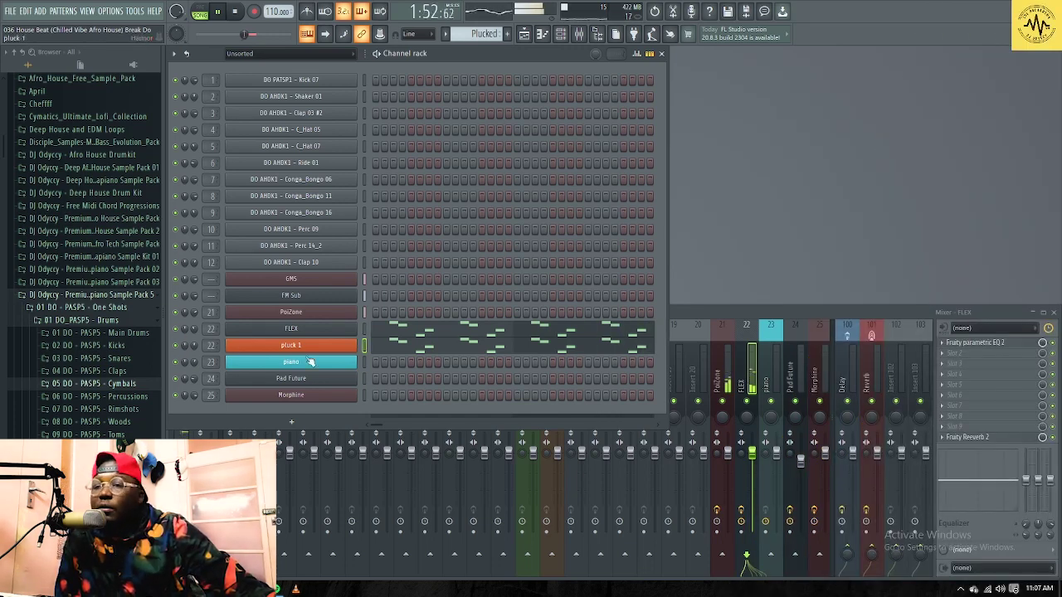
click(524, 34)
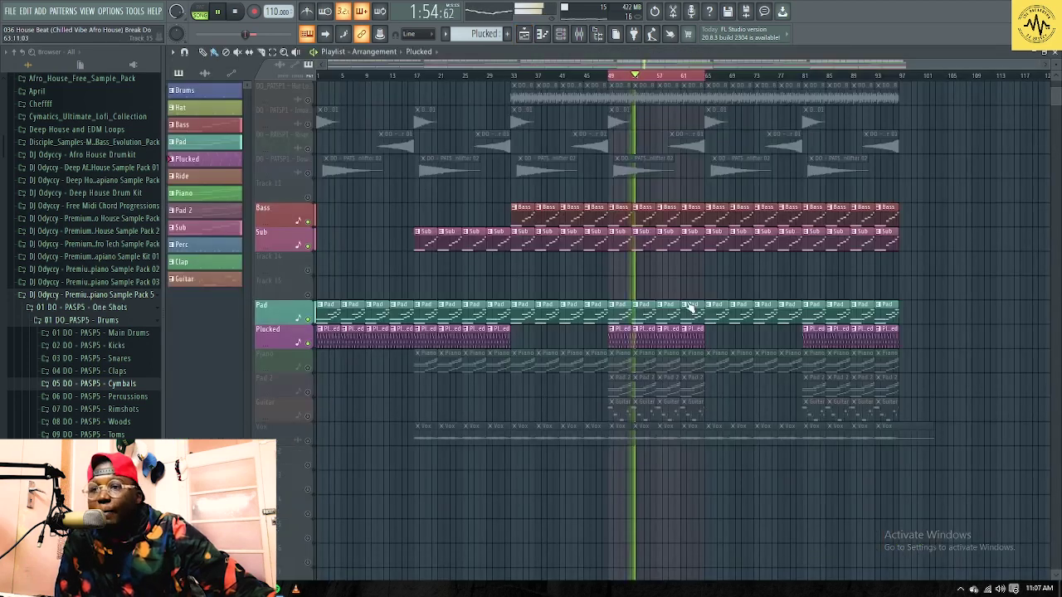
Unmute the Piano track and make Piano the current pattern.
scroll(715, 315, down, 2)
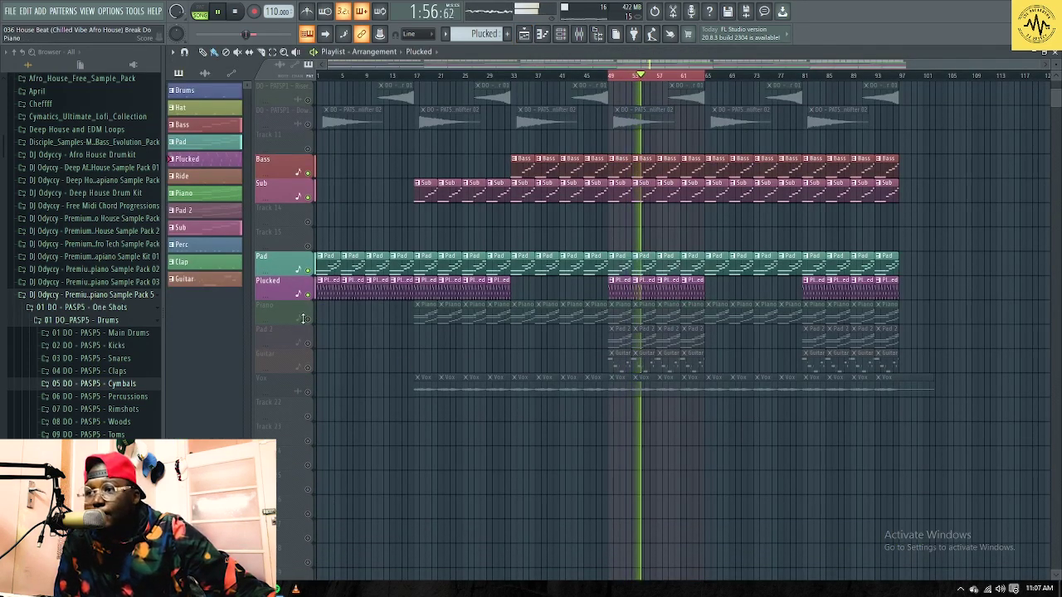
click(308, 317)
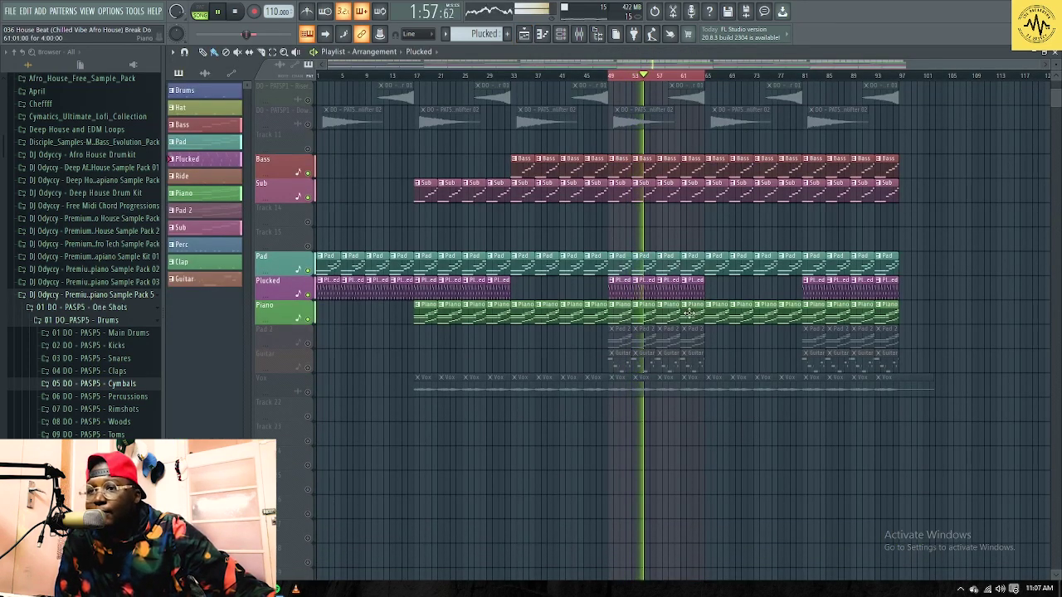
click(618, 313)
click(1053, 52)
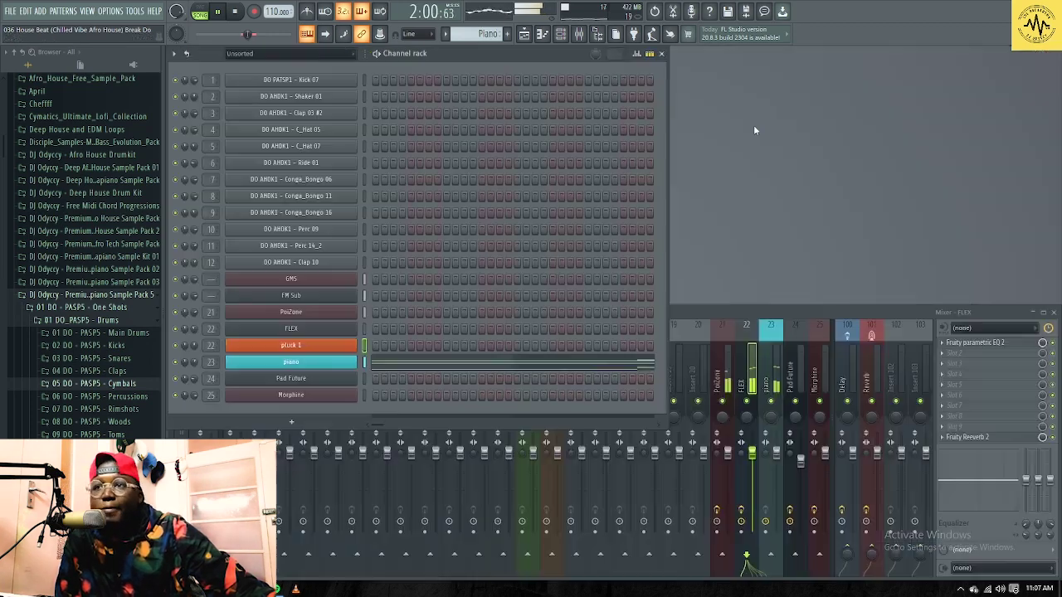
Review the piano FLEX synth and its notes: long F4 and A4 tones under rising runs.
click(313, 365)
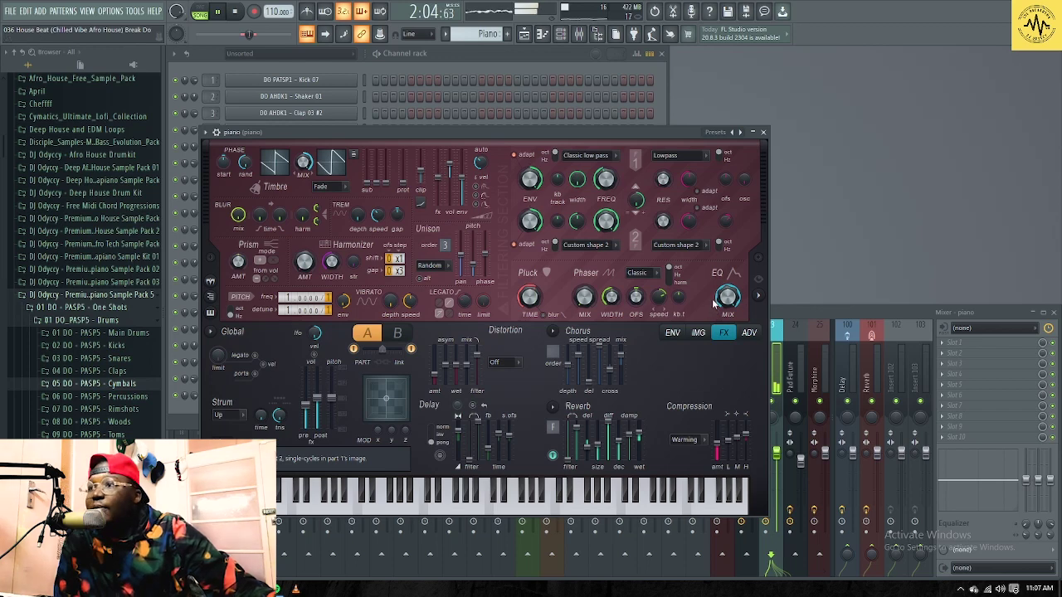
click(763, 133)
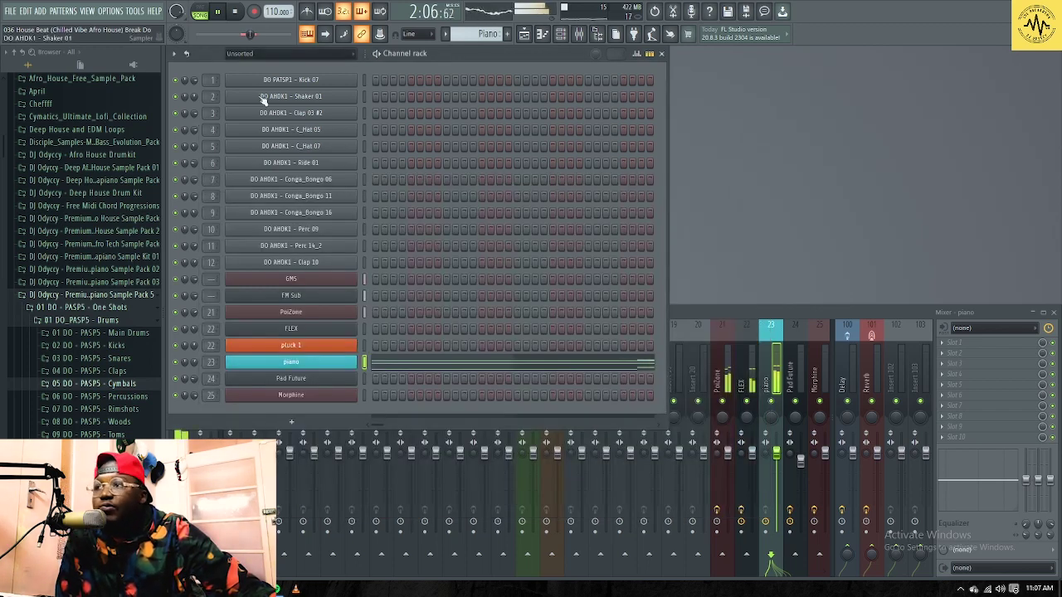
click(479, 363)
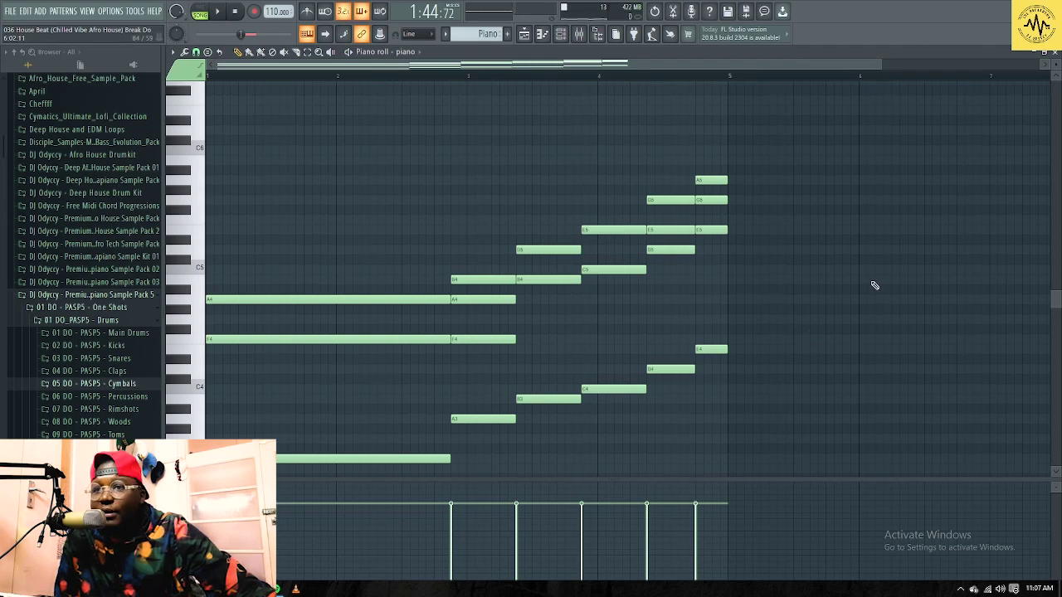
scroll(874, 285, down, 3)
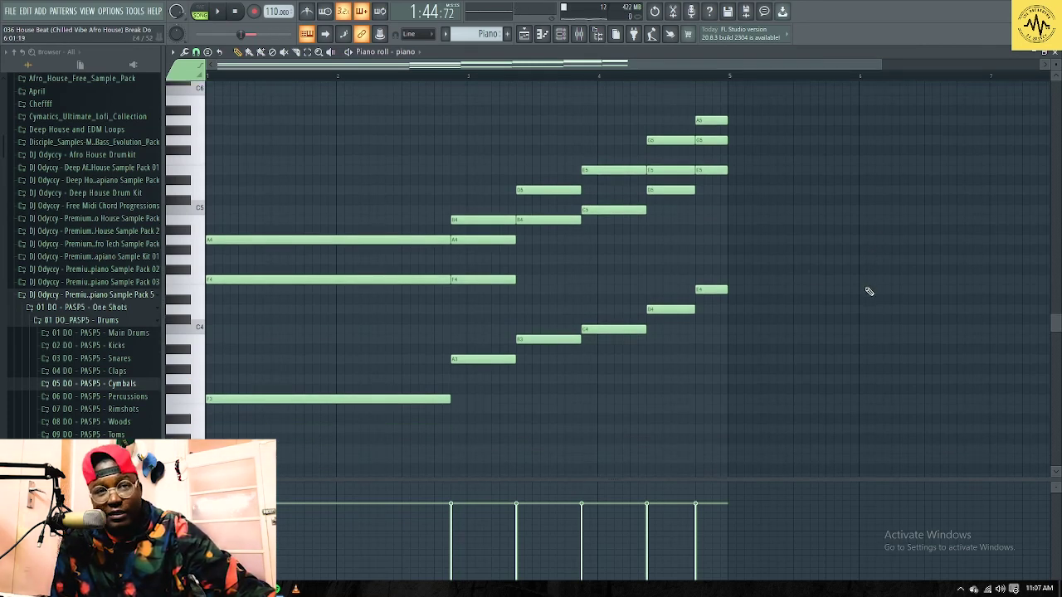
click(1055, 52)
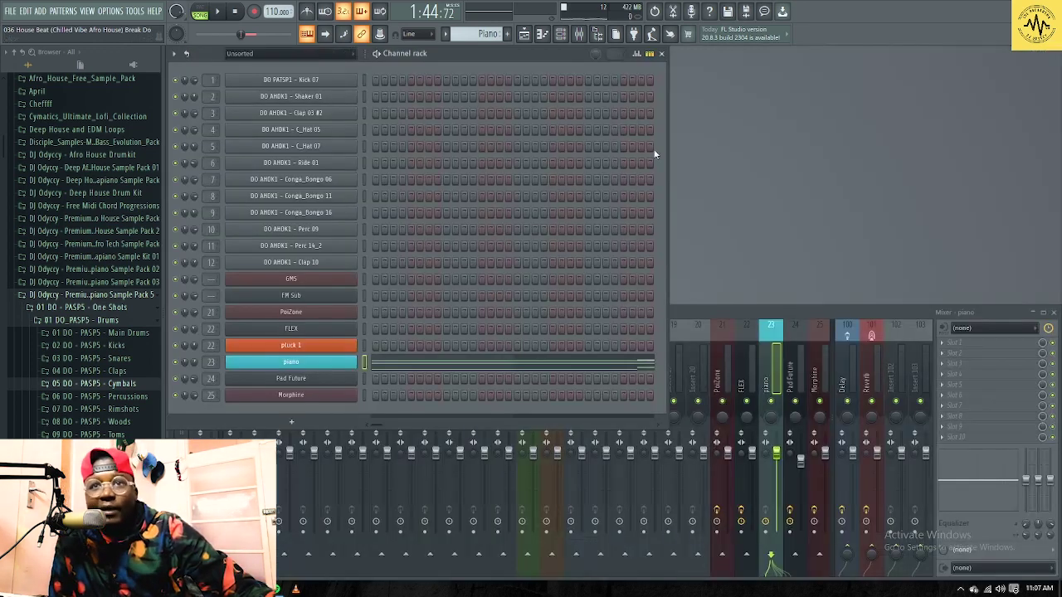
click(402, 363)
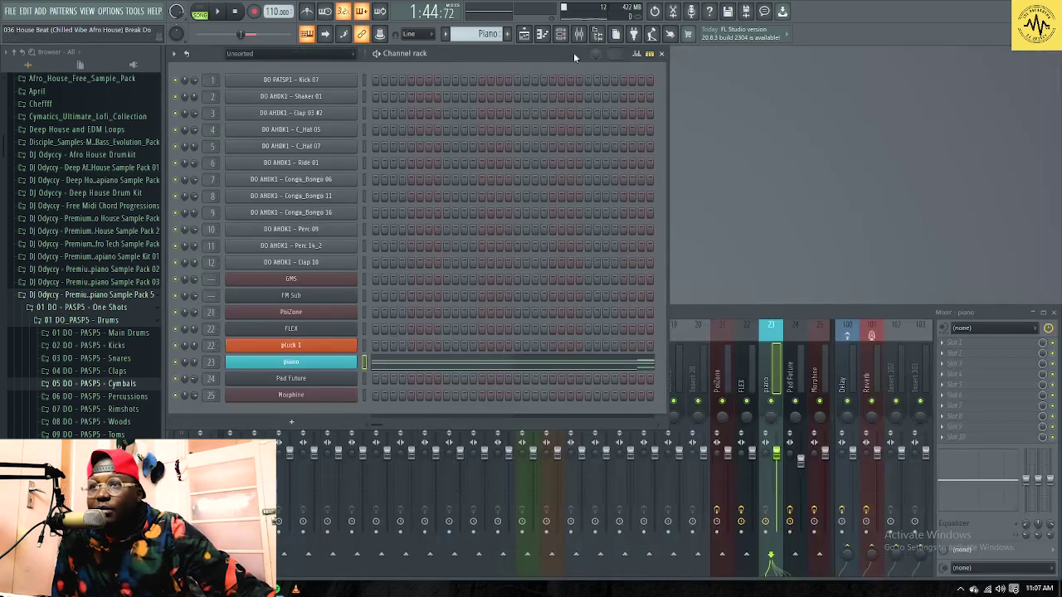
Unmute the impact, riser and downlifter FX tracks plus Guitar, and play the song.
click(526, 36)
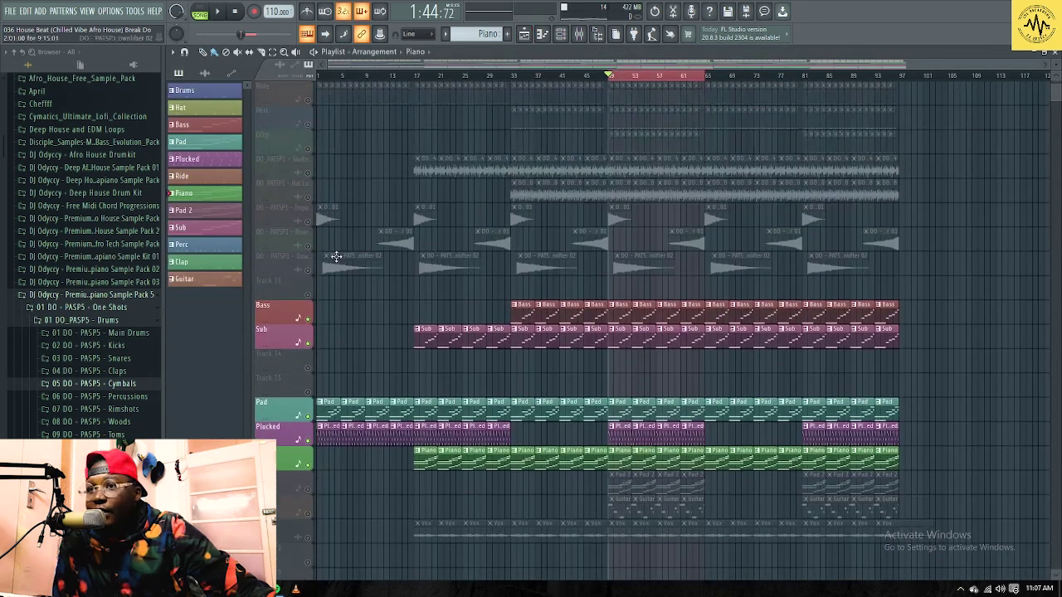
click(309, 222)
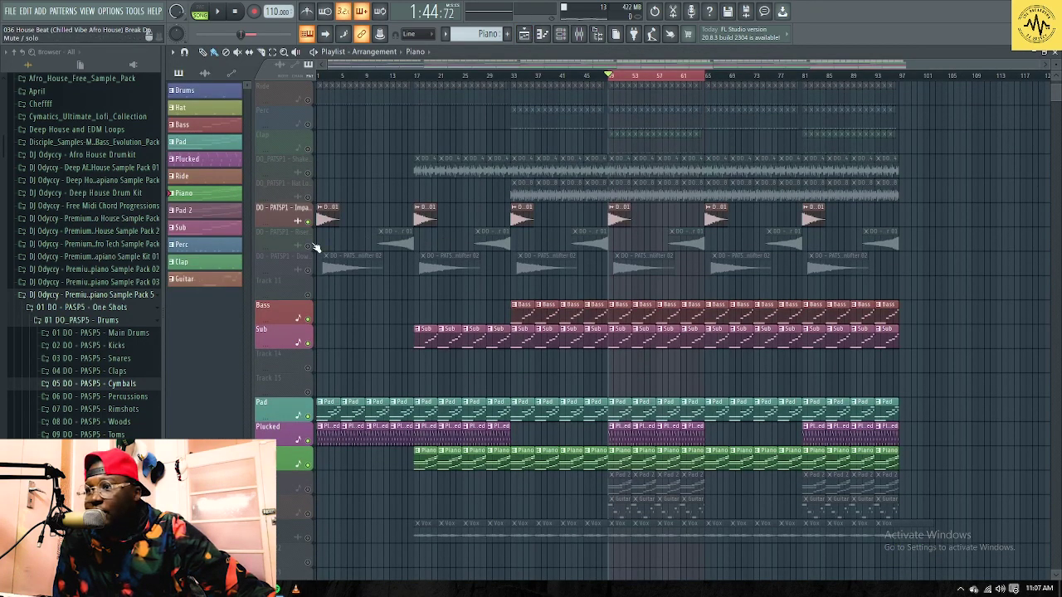
click(308, 246)
click(308, 271)
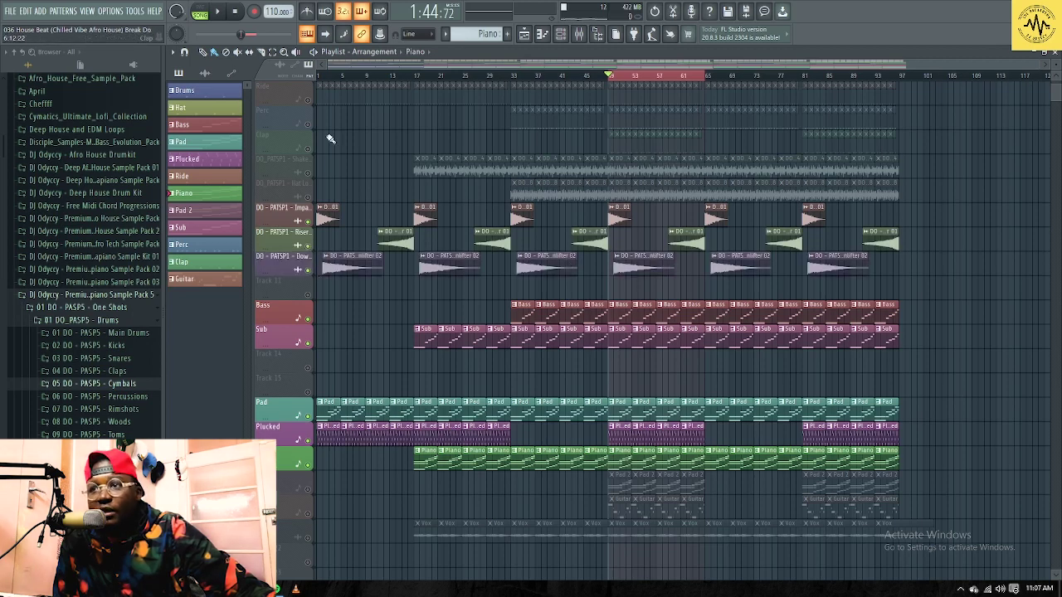
click(219, 12)
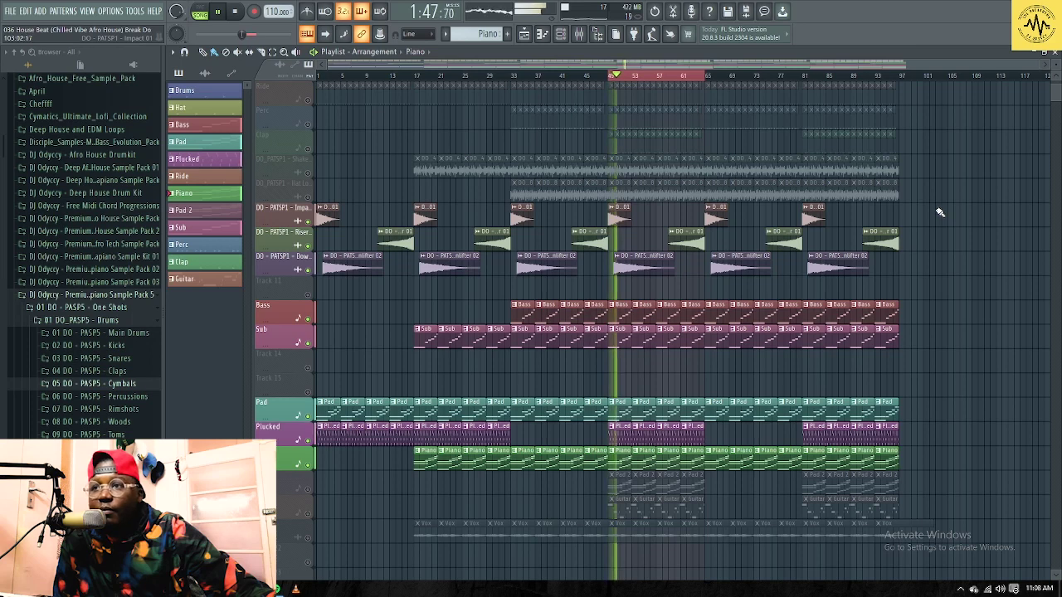
scroll(892, 288, down, 4)
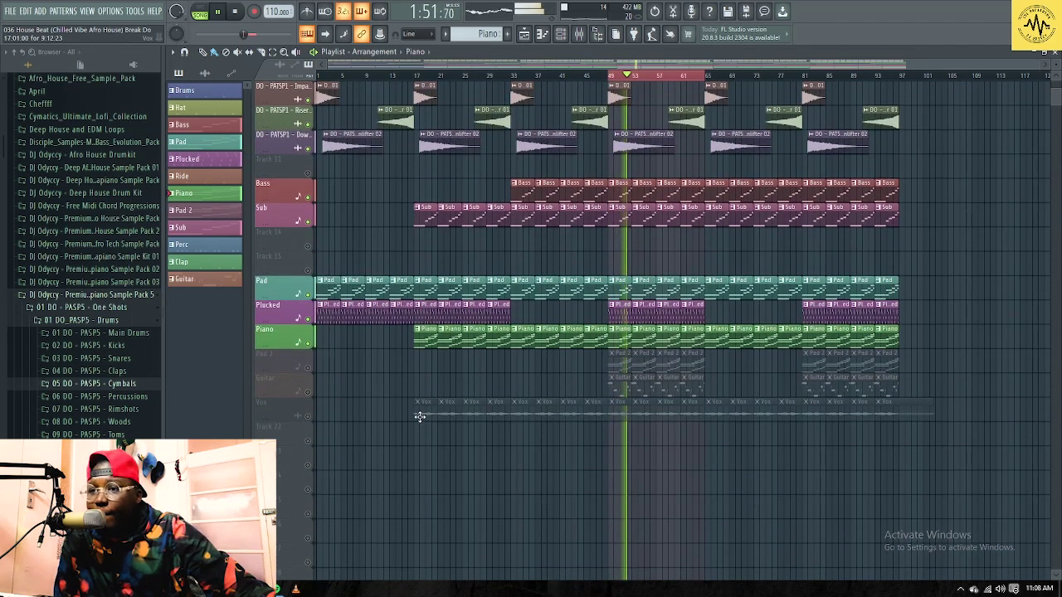
click(312, 395)
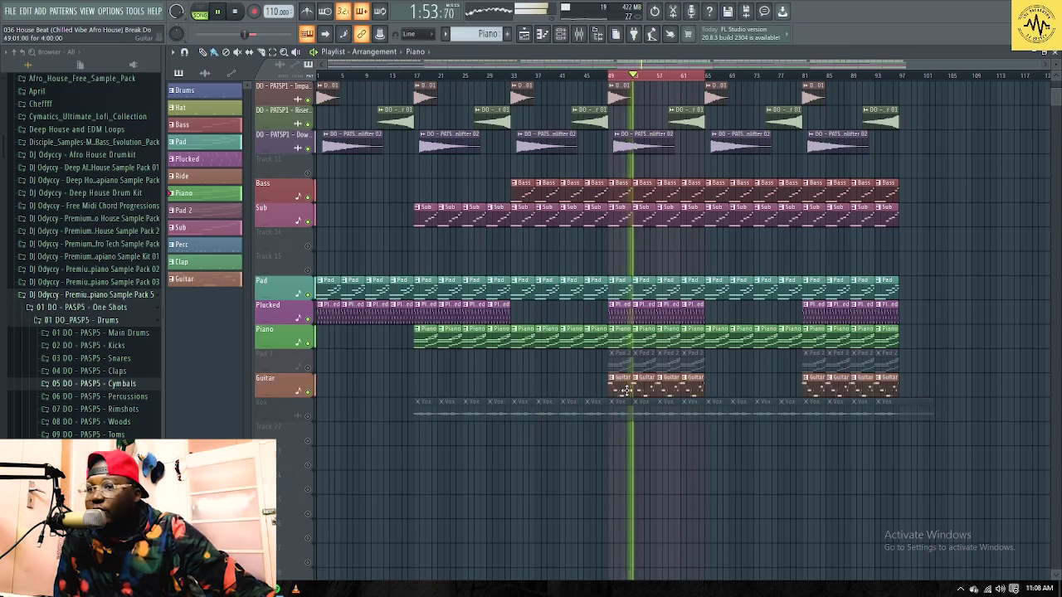
Select the Guitar pattern, preview Morphine's melody notes, and stop playback.
click(700, 379)
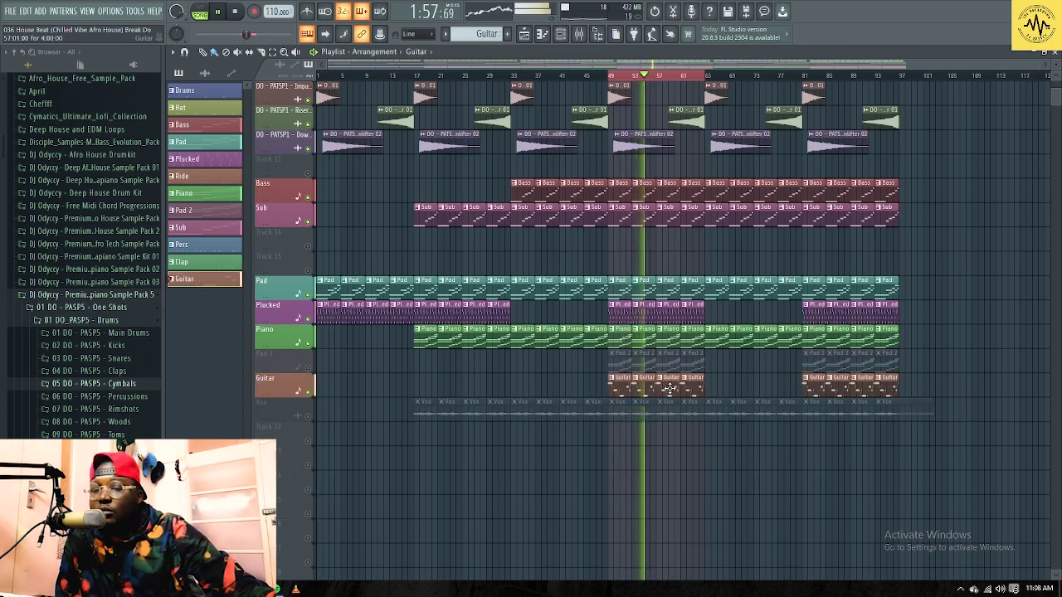
key(F5)
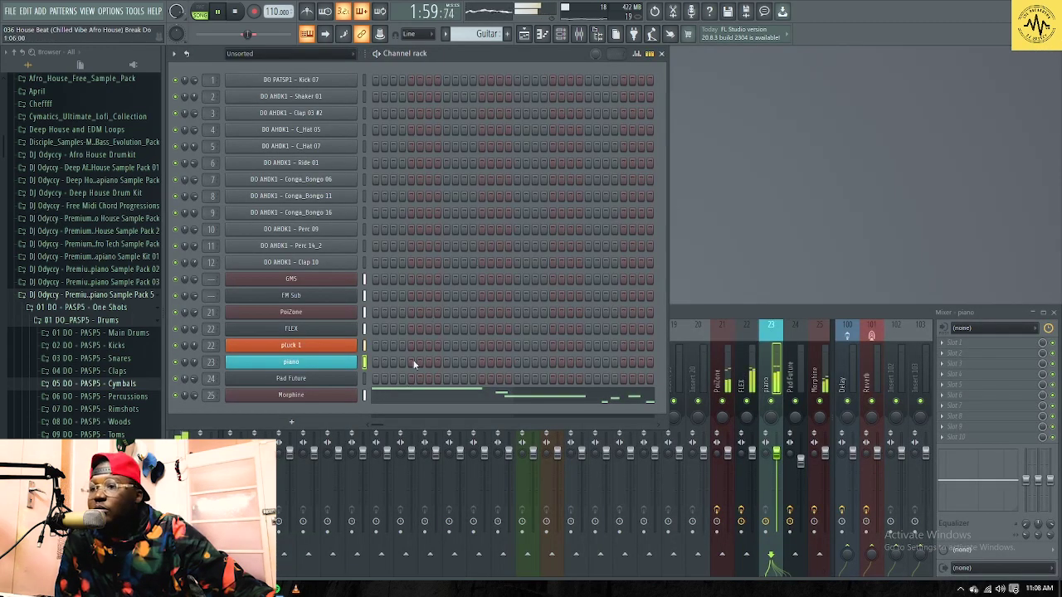
click(412, 399)
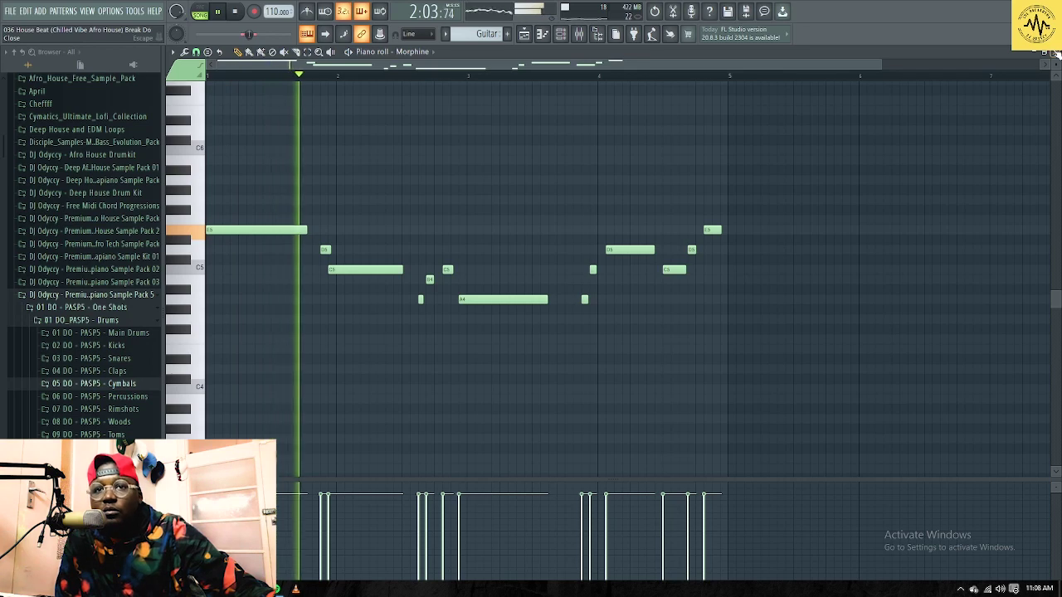
key(F7)
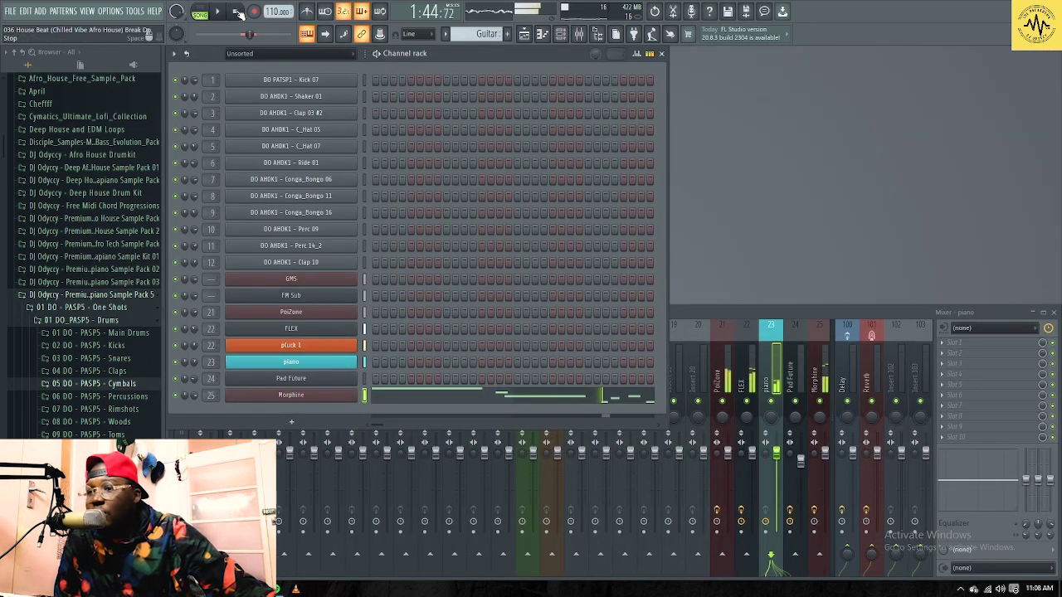
click(238, 14)
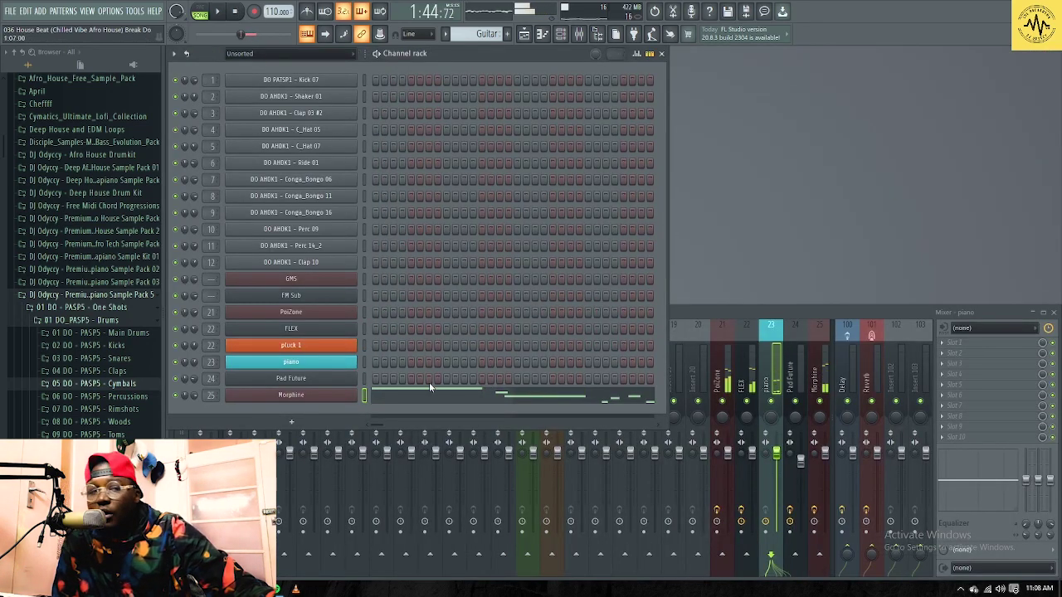
Check the Morphine synth's STR Jazzy FG preset in its Presets Library, then reopen the playlist.
click(291, 395)
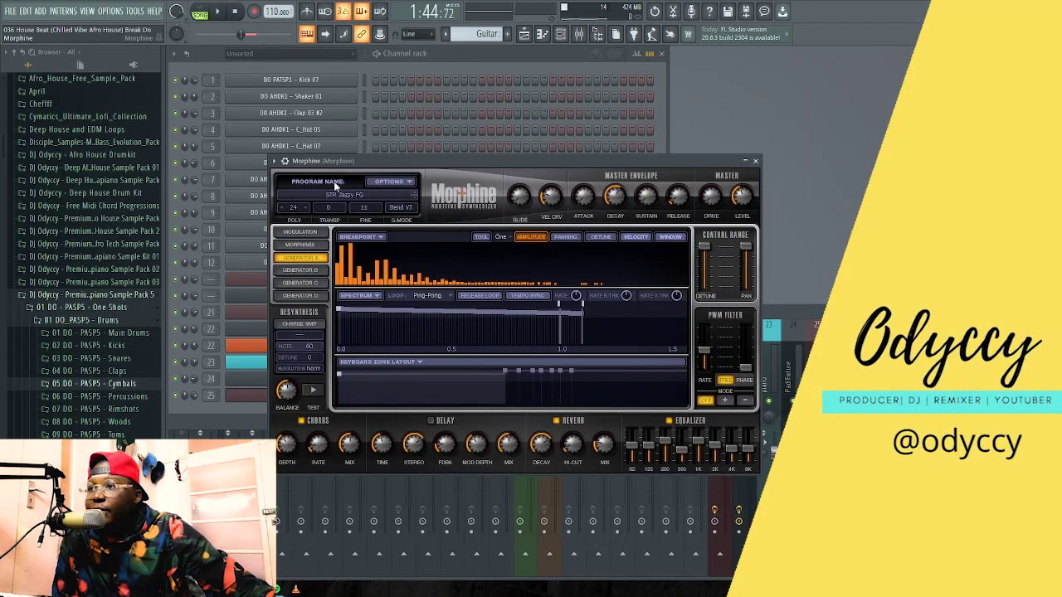
click(332, 197)
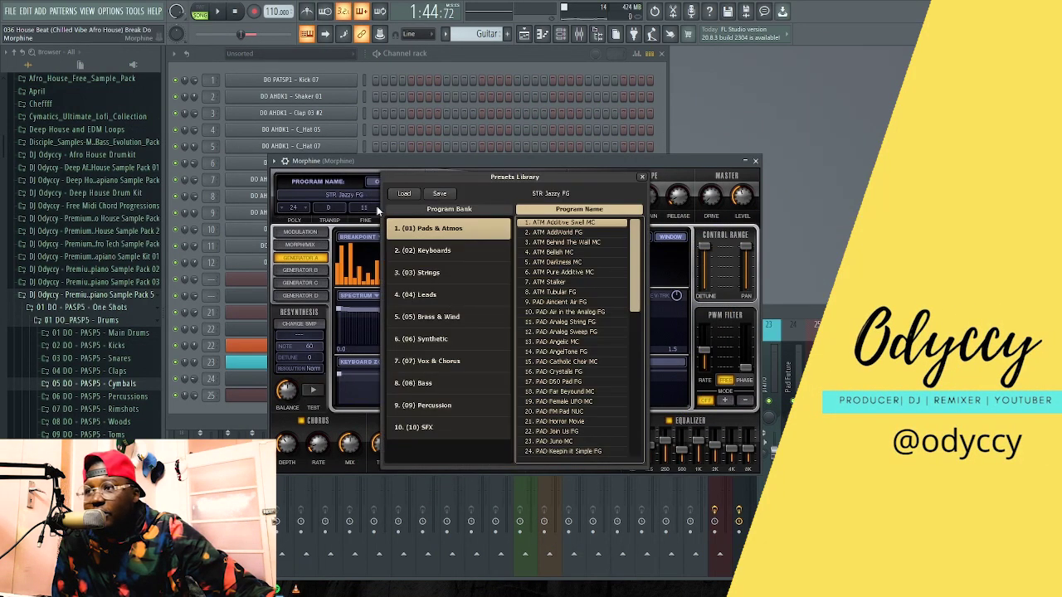
click(642, 178)
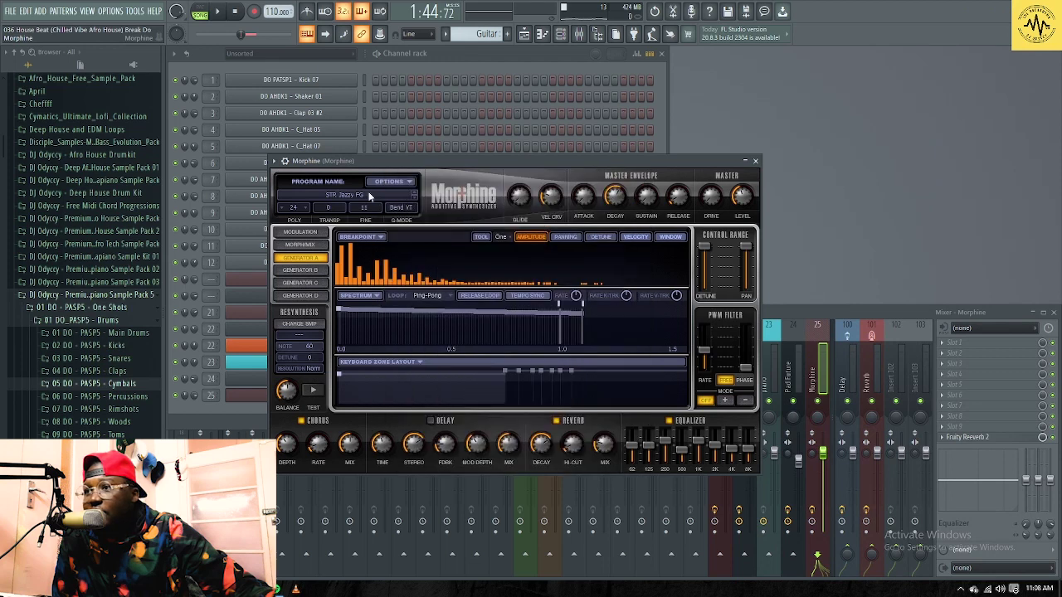
click(754, 161)
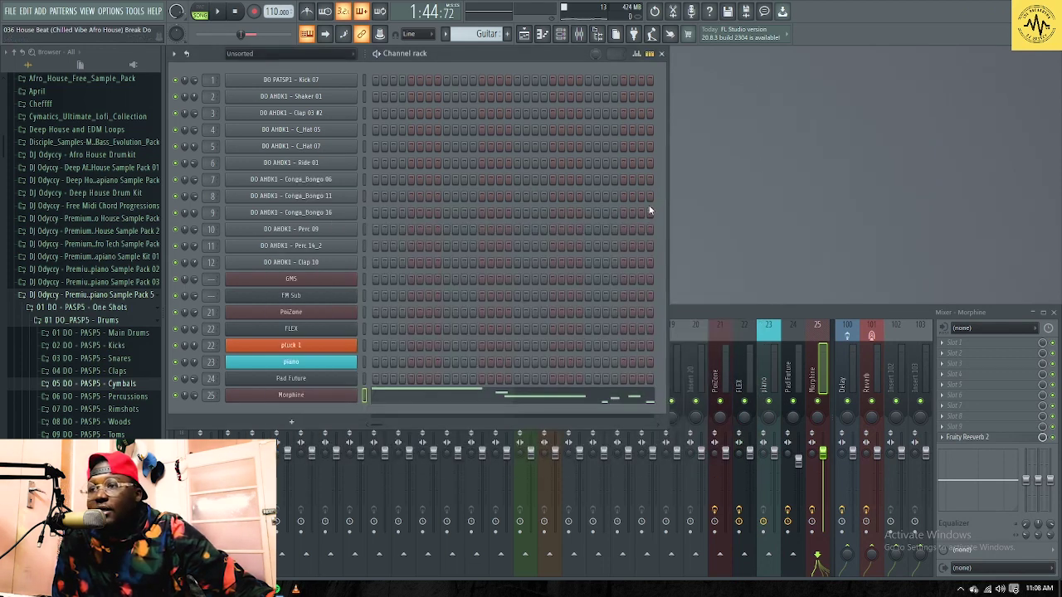
click(529, 35)
Unmute the shaker loop, hat loop and Drums tracks while playing the song.
scroll(701, 257, up, 7)
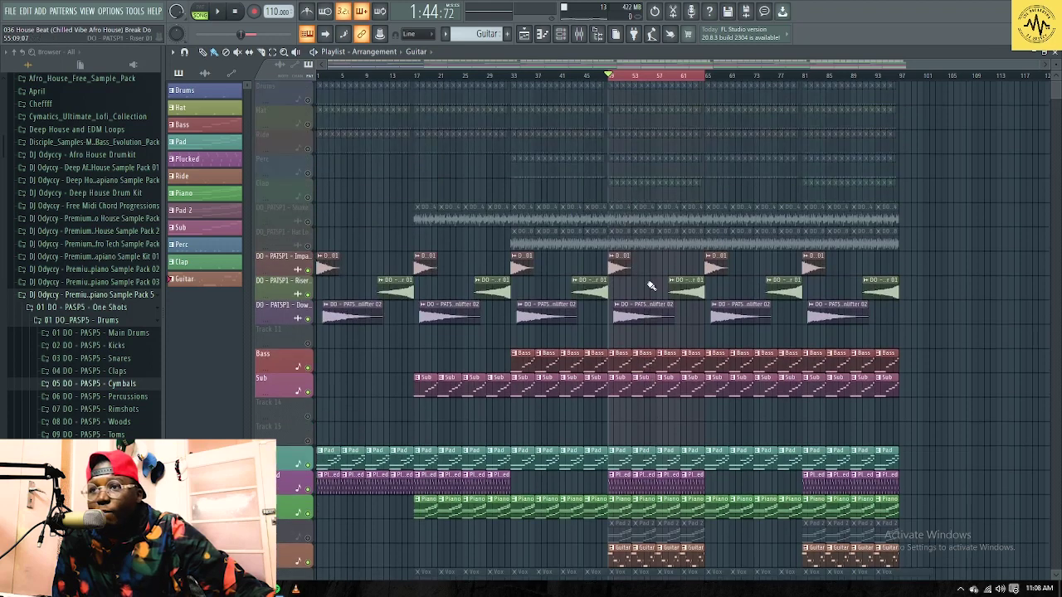
click(312, 224)
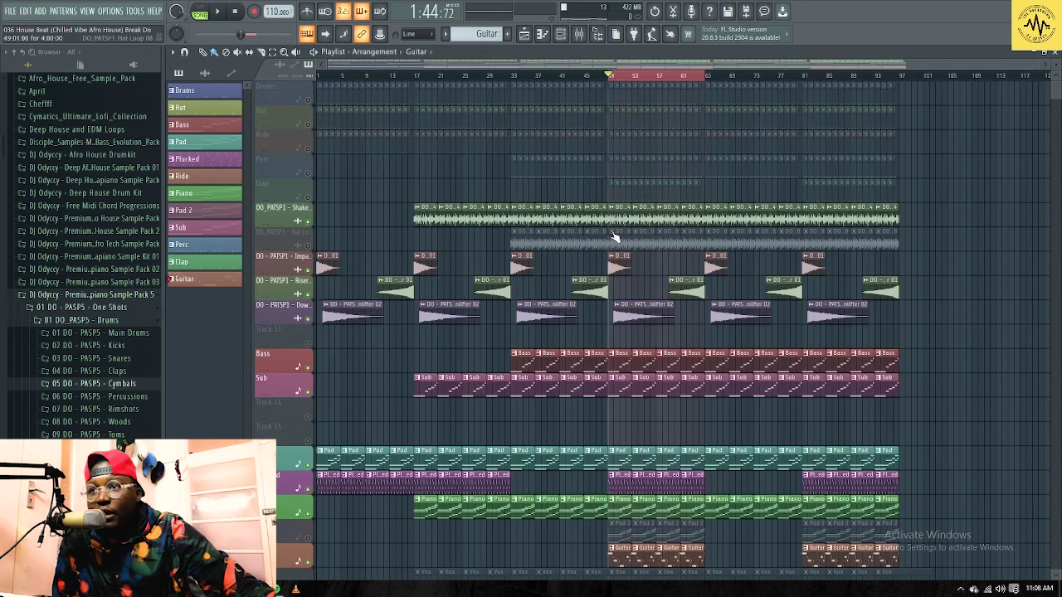
click(218, 11)
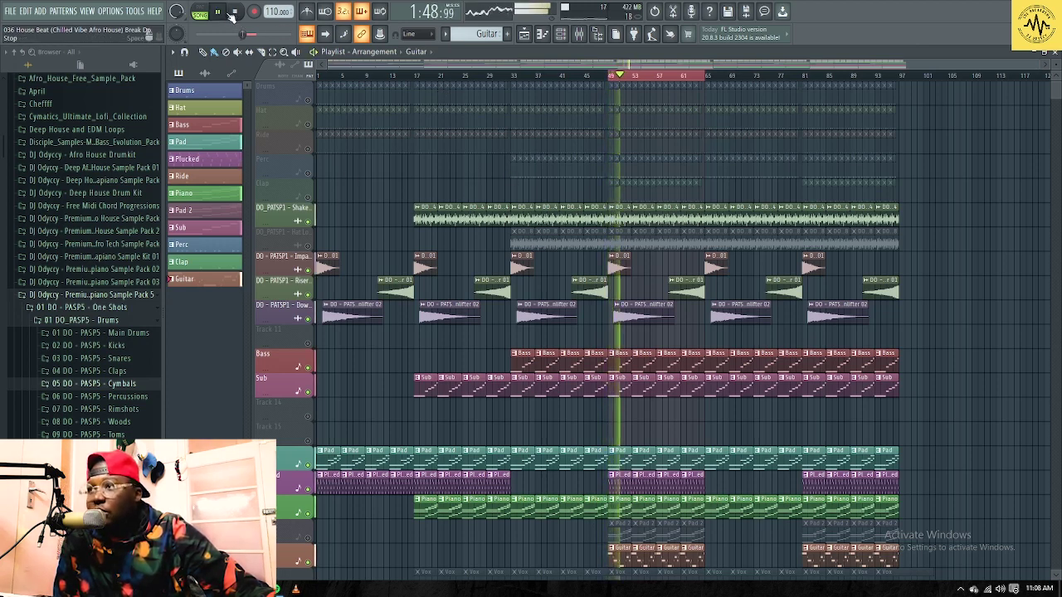
key(space)
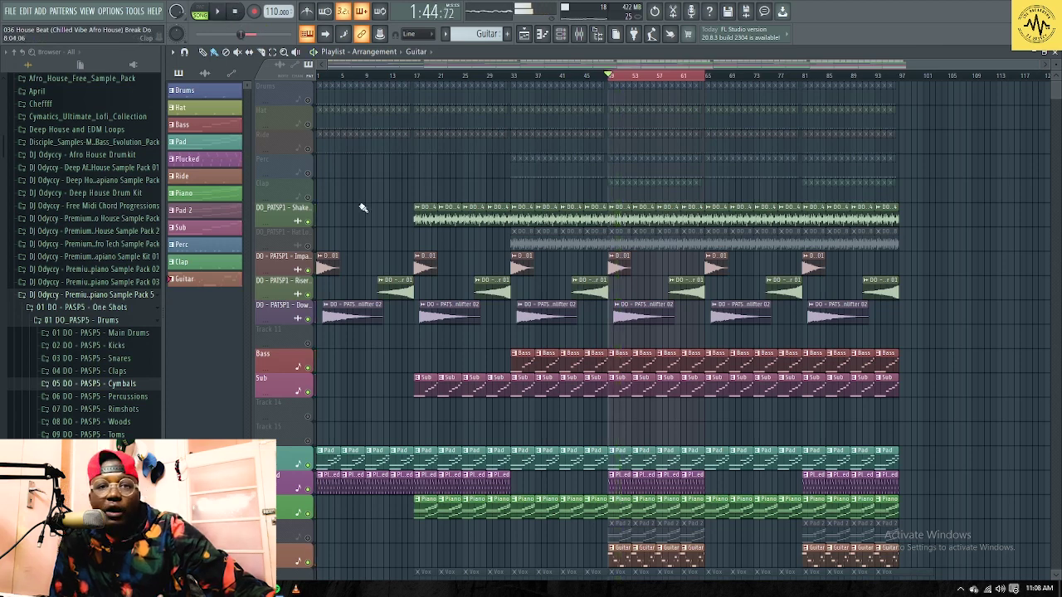
click(312, 246)
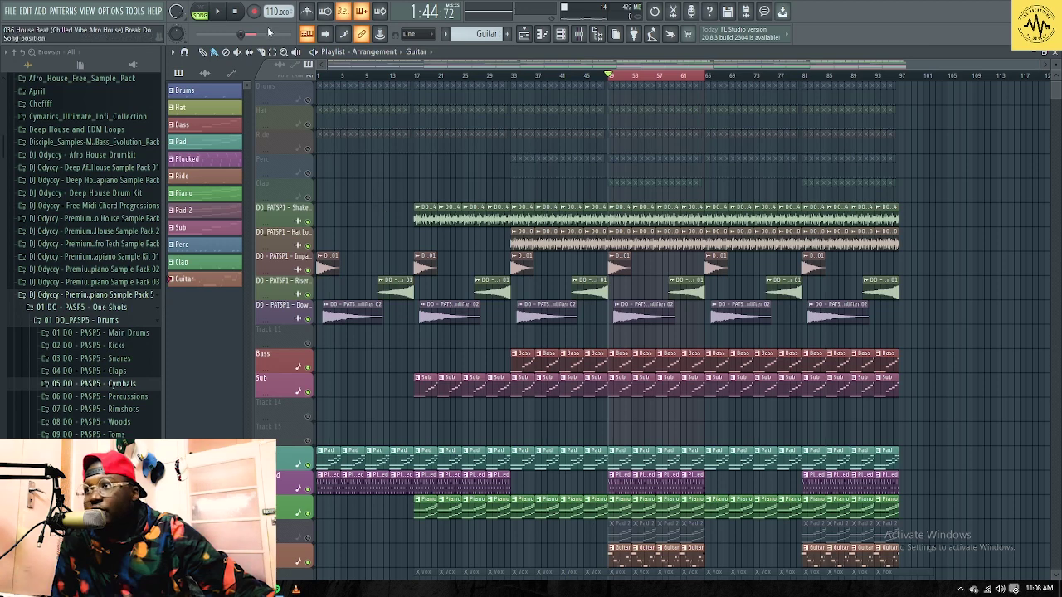
key(space)
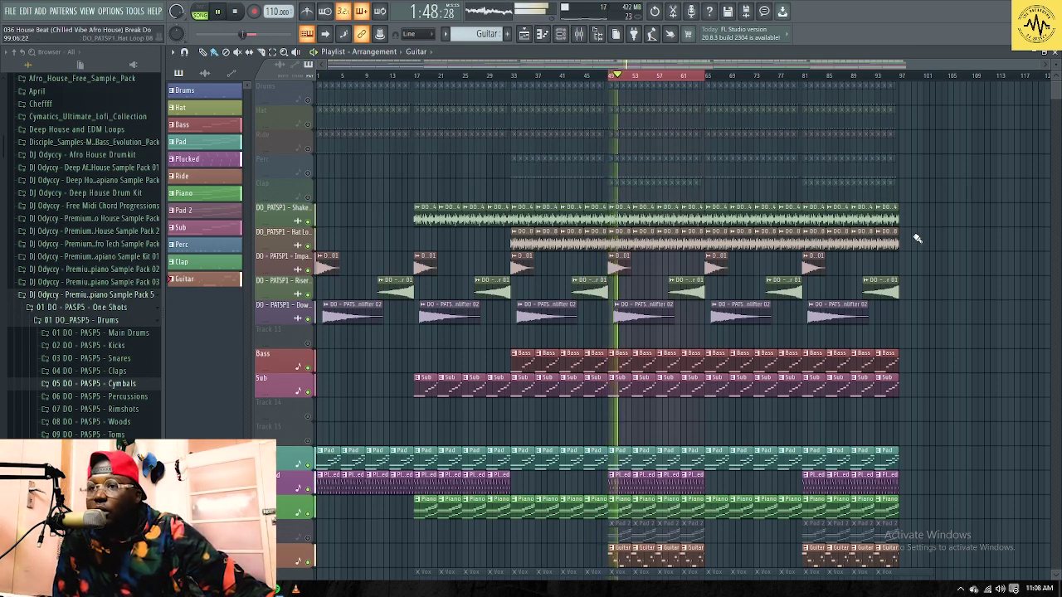
click(309, 100)
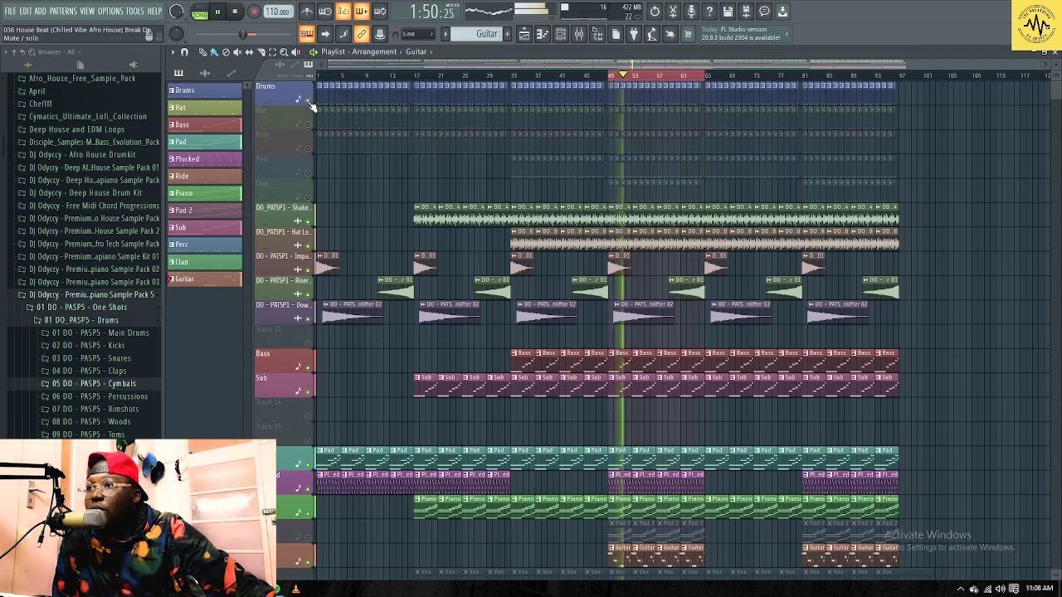
Open the Drums pattern to inspect its kick, shaker and clap steps, stopping playback.
double_click(608, 97)
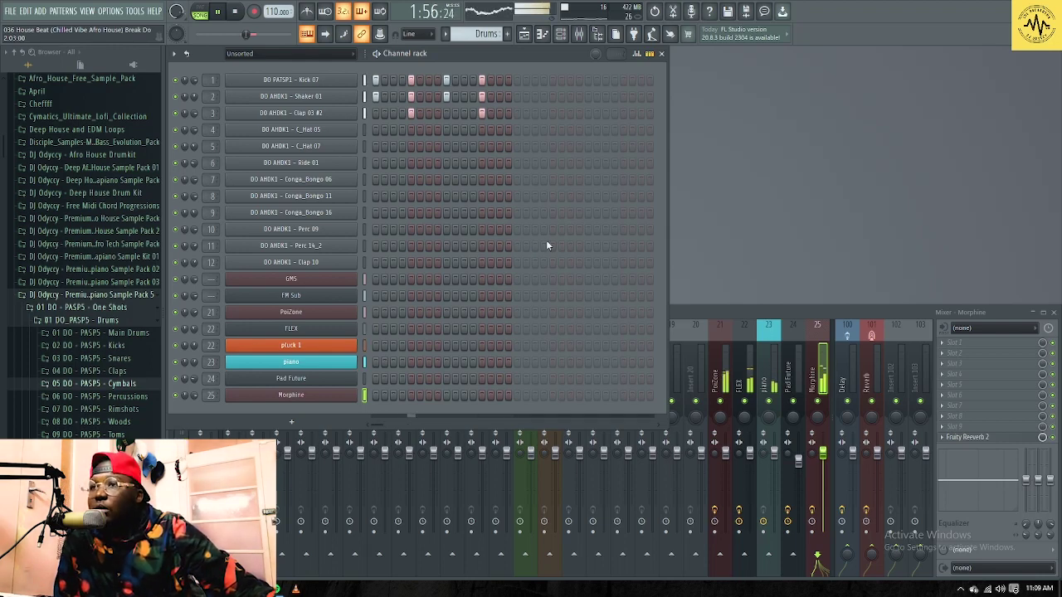
click(527, 37)
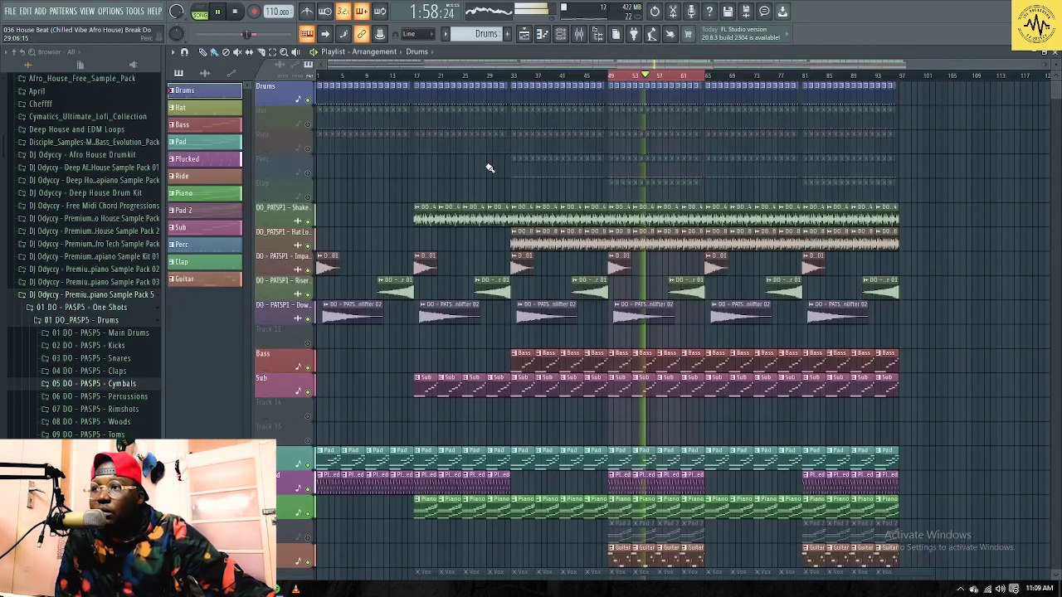
click(237, 13)
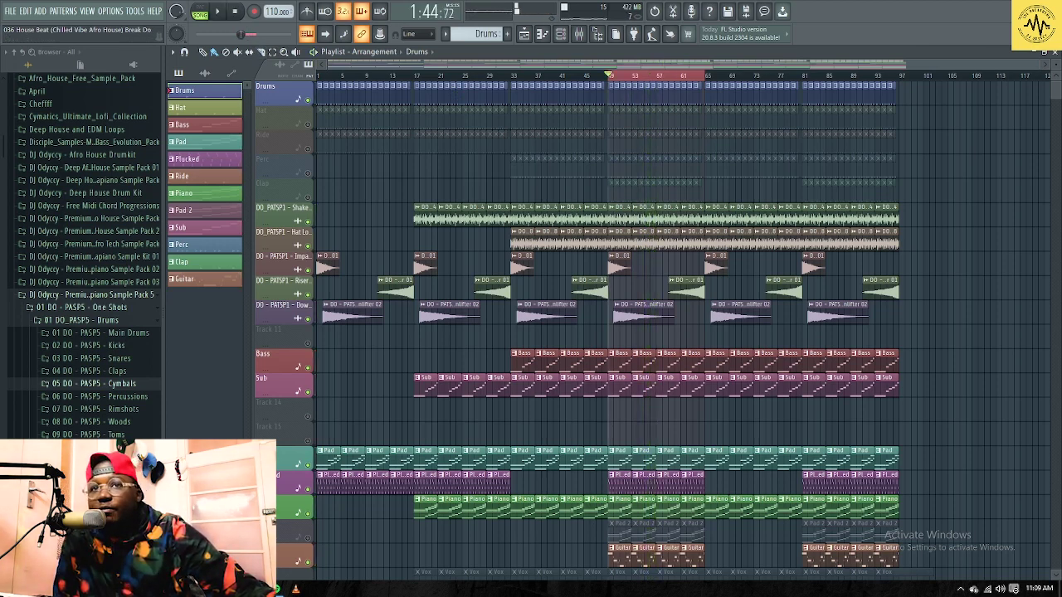
click(1054, 52)
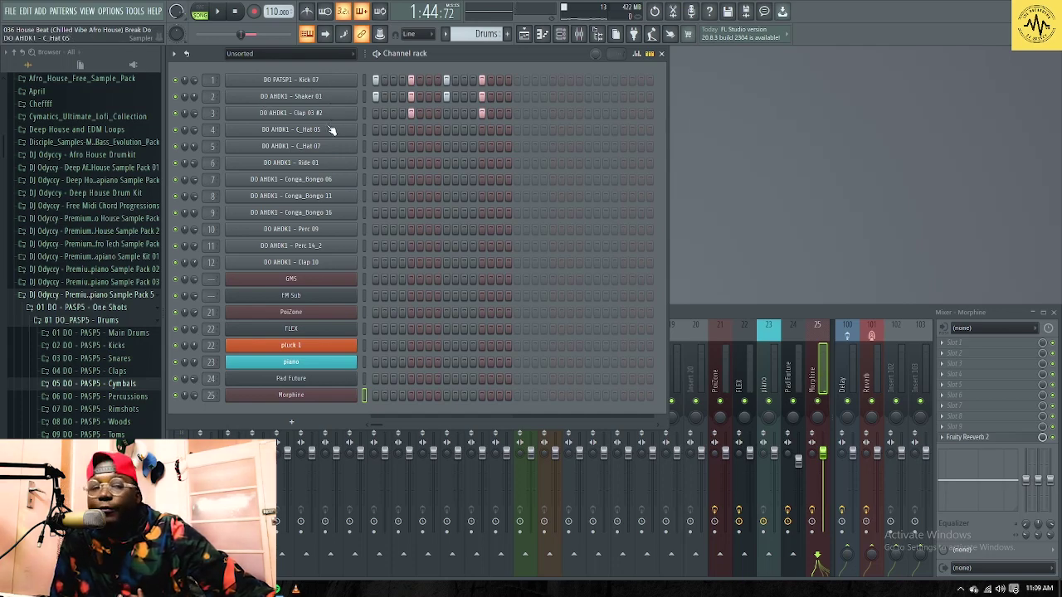
Resume the full arrangement in SONG mode with the Playlist shown and Hat as current pattern.
click(199, 15)
key(space)
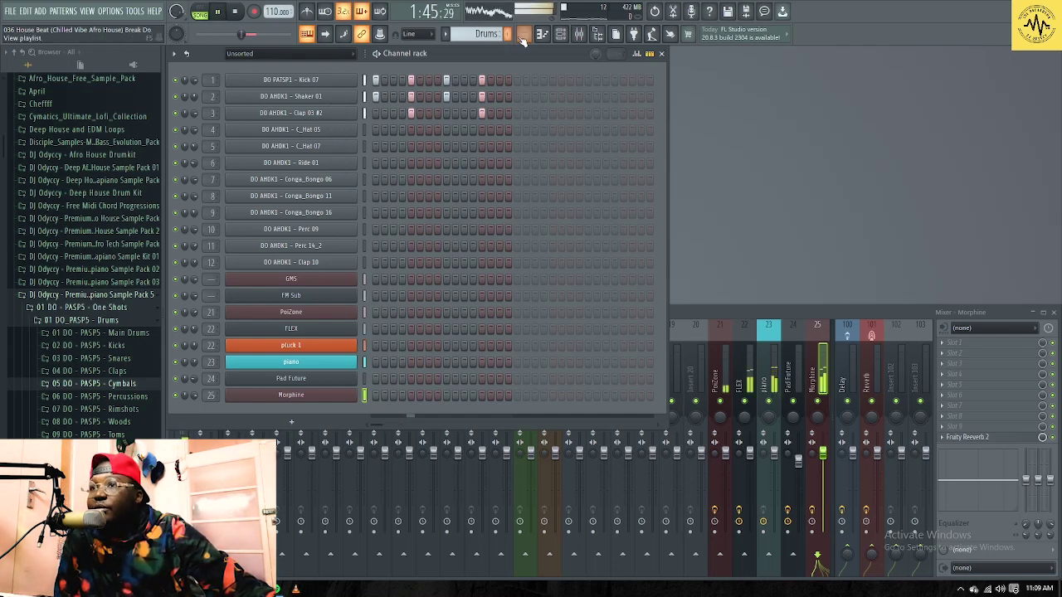
key(F5)
click(345, 115)
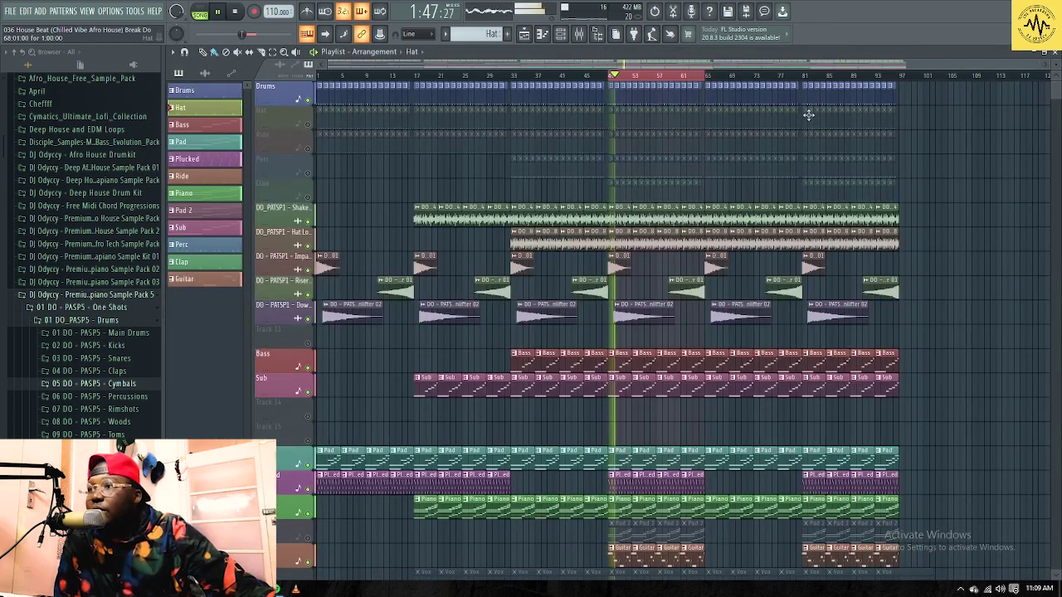
View the Hat pattern's hi-hat steps, then unmute the Hat track.
click(1050, 54)
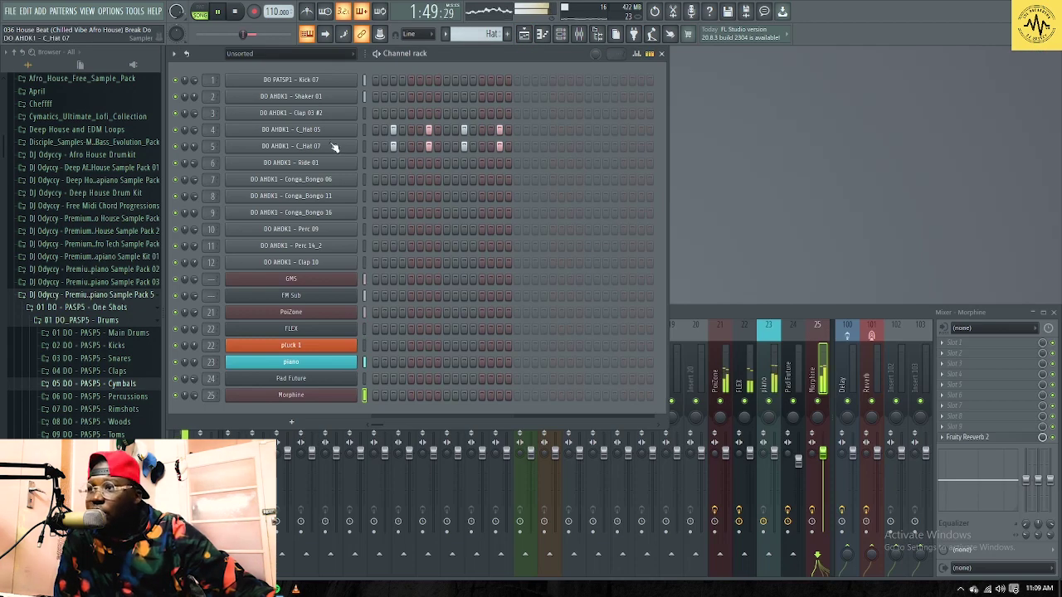
click(525, 36)
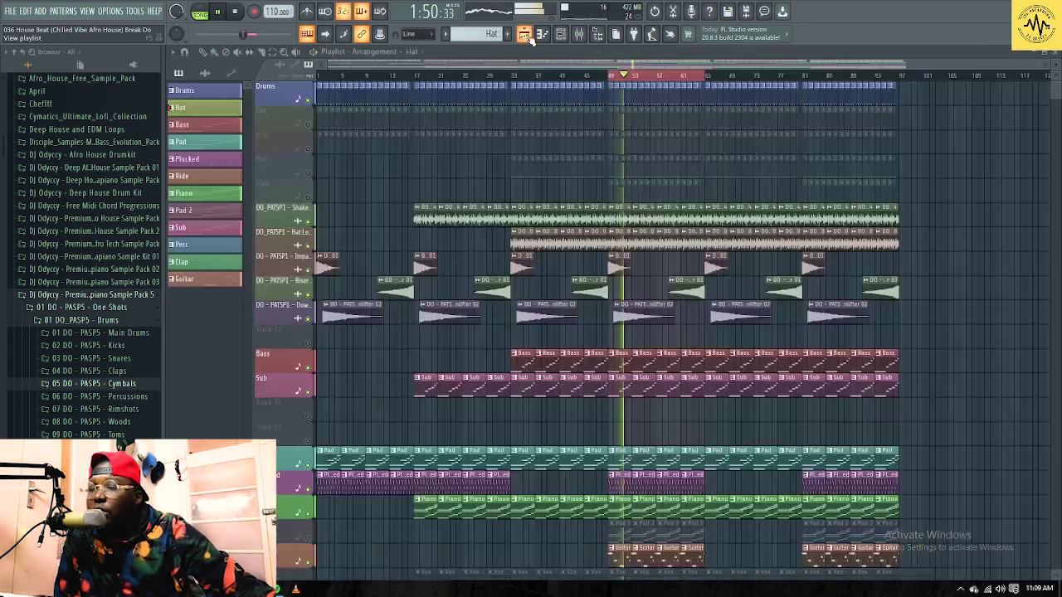
click(309, 124)
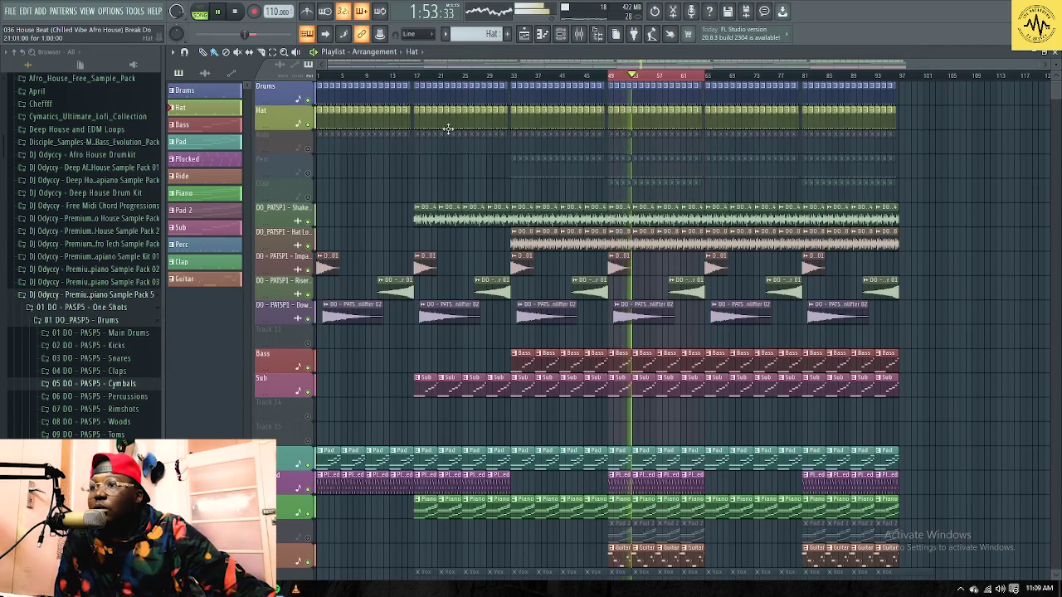
Glance at the channel rack again, then unmute the Ride track.
key(F5)
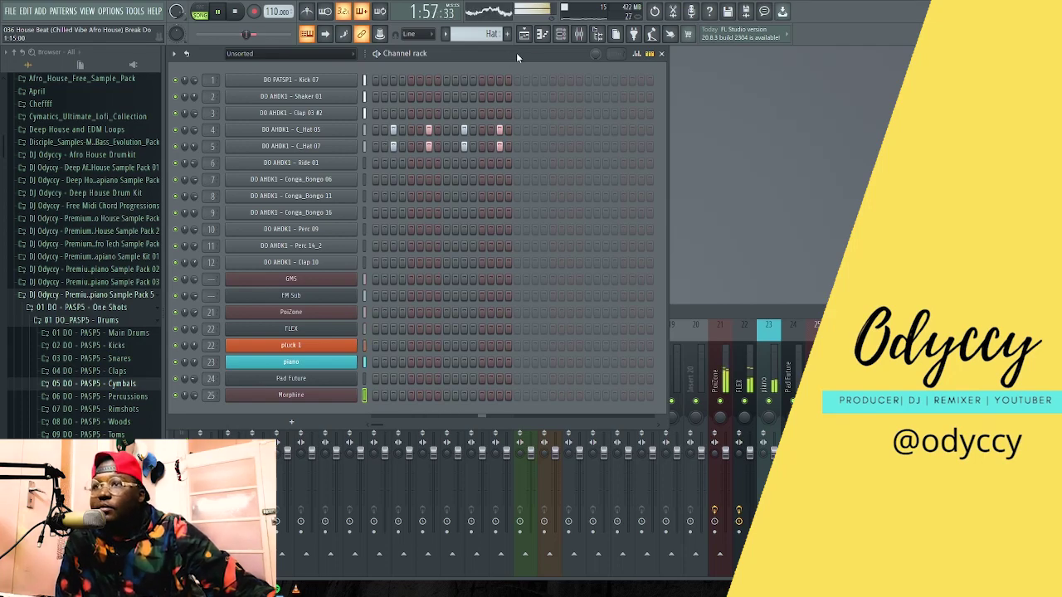
click(524, 33)
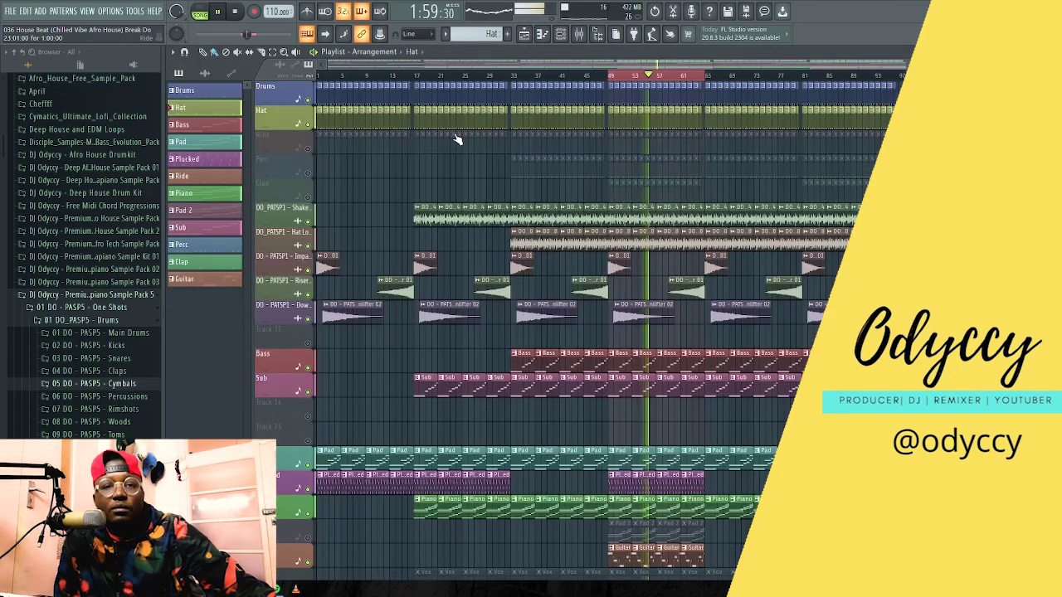
click(308, 149)
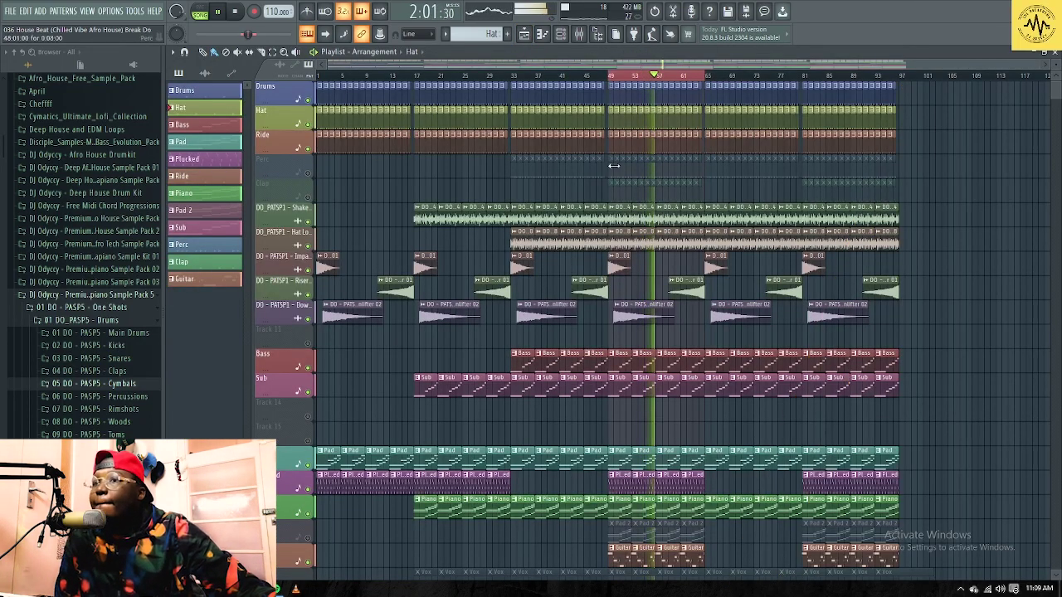
Show the Ride pattern and the Ride 01 sample settings, then select the Perc pattern.
click(614, 147)
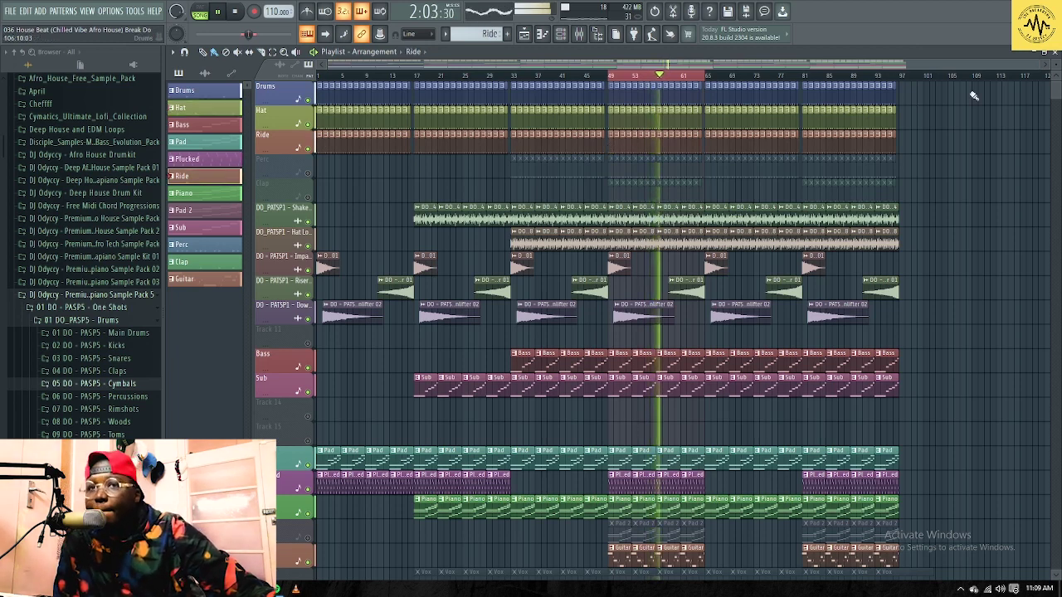
key(F5)
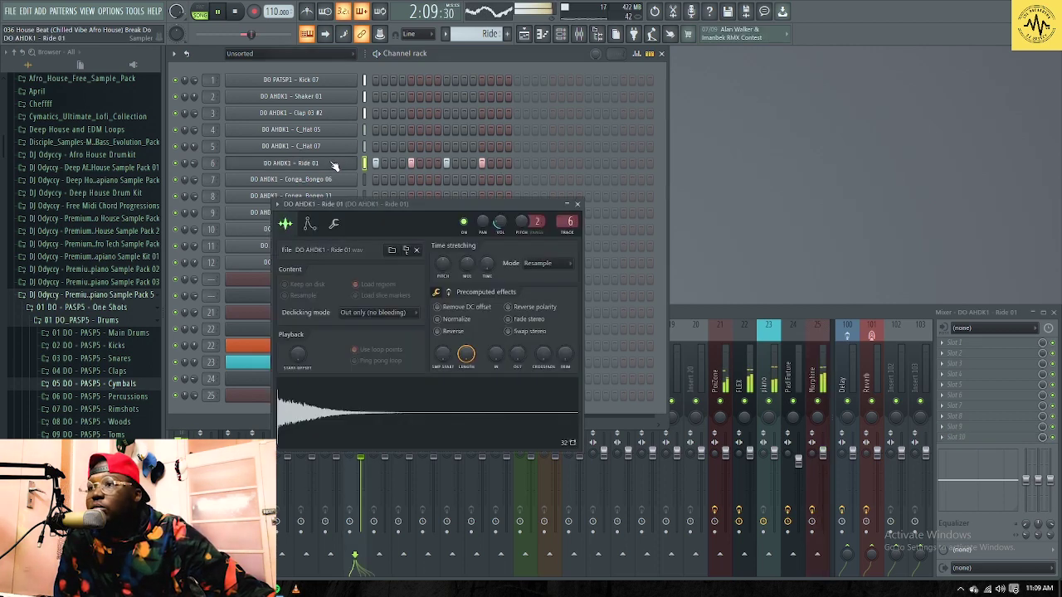
click(334, 163)
click(579, 205)
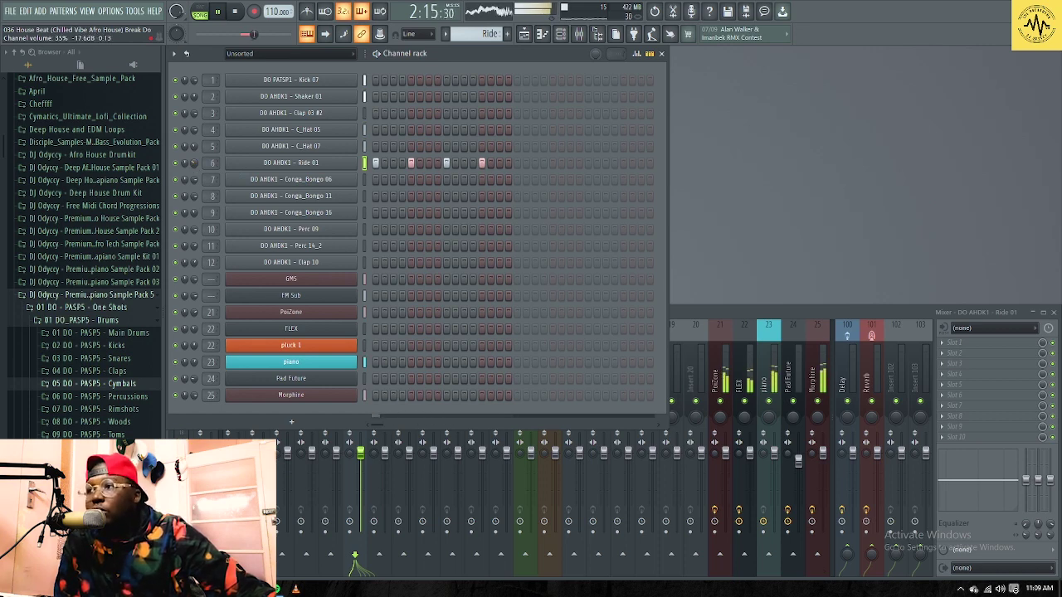
key(F5)
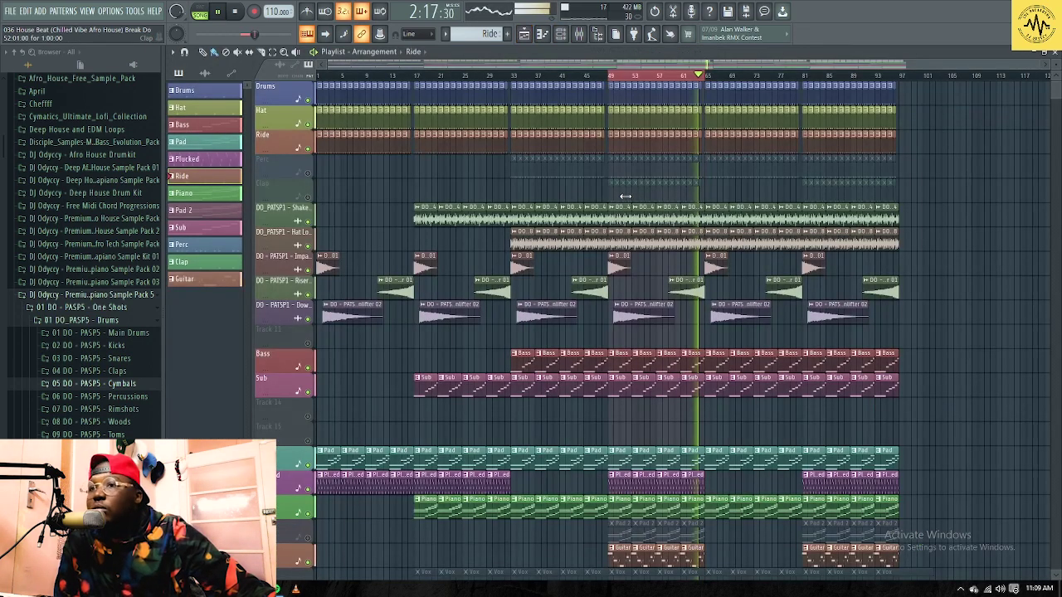
click(530, 168)
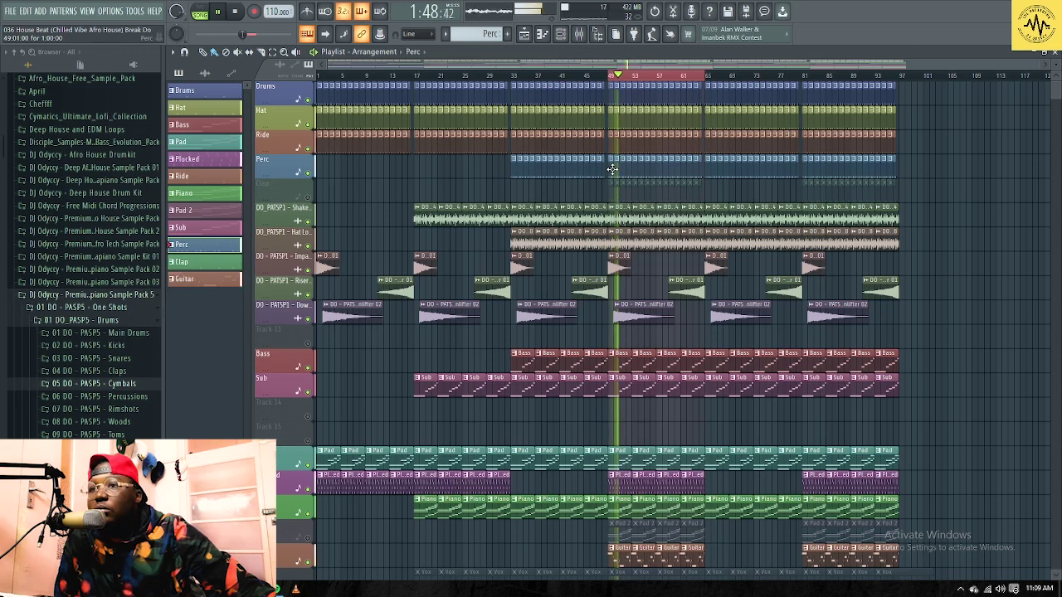
Play the Perc pattern's conga and percussion steps alone, then return to SONG mode and the Playlist.
key(F5)
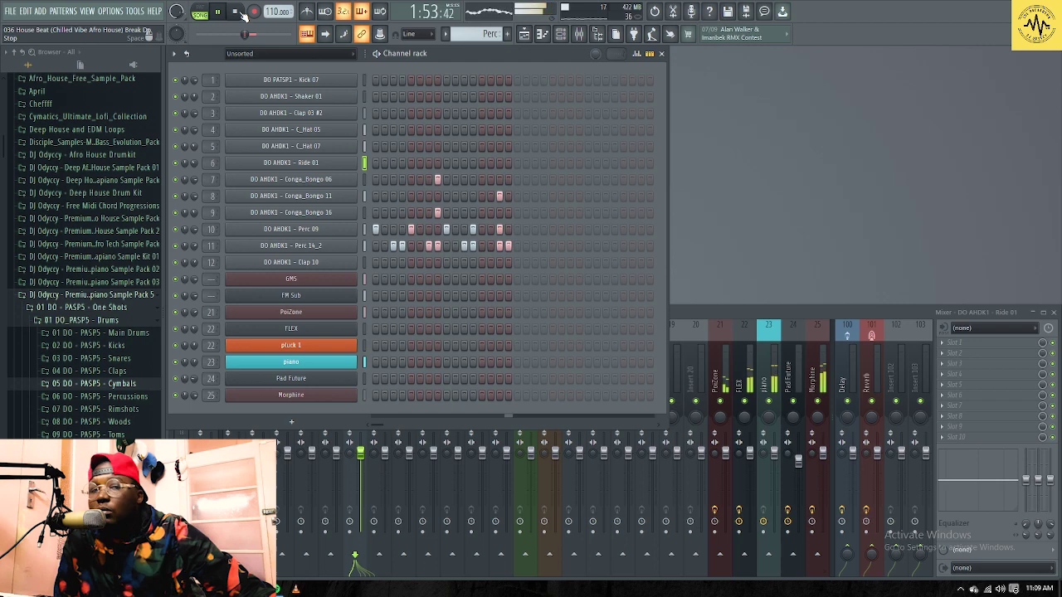
click(236, 12)
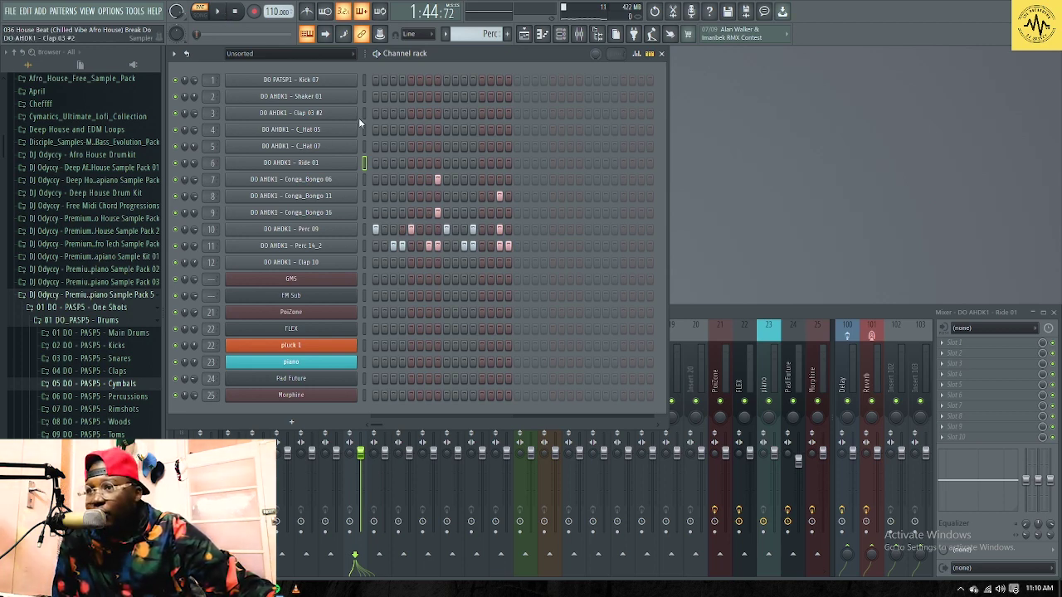
key(space)
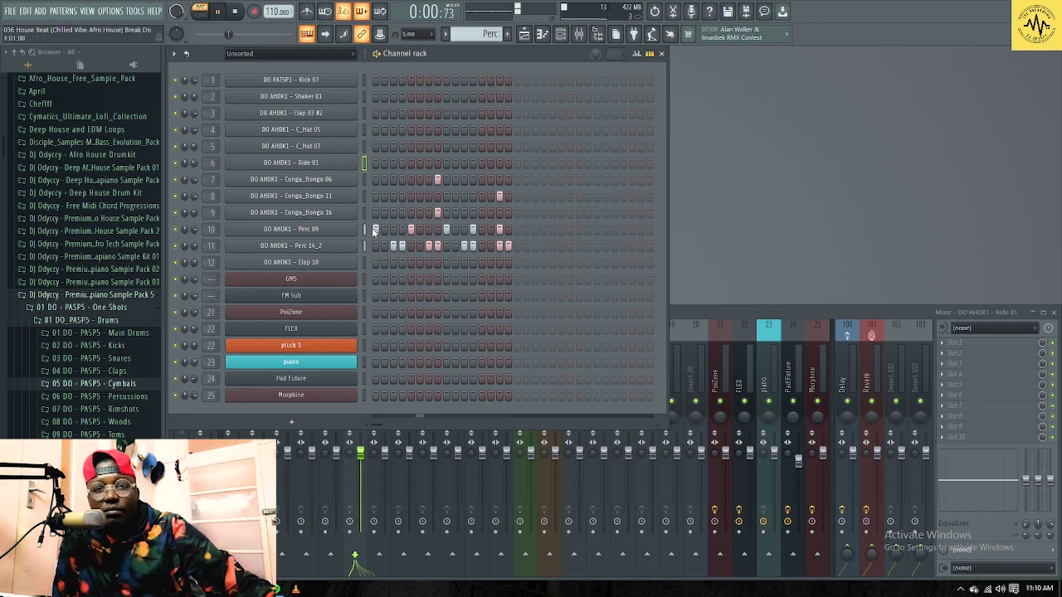
click(200, 13)
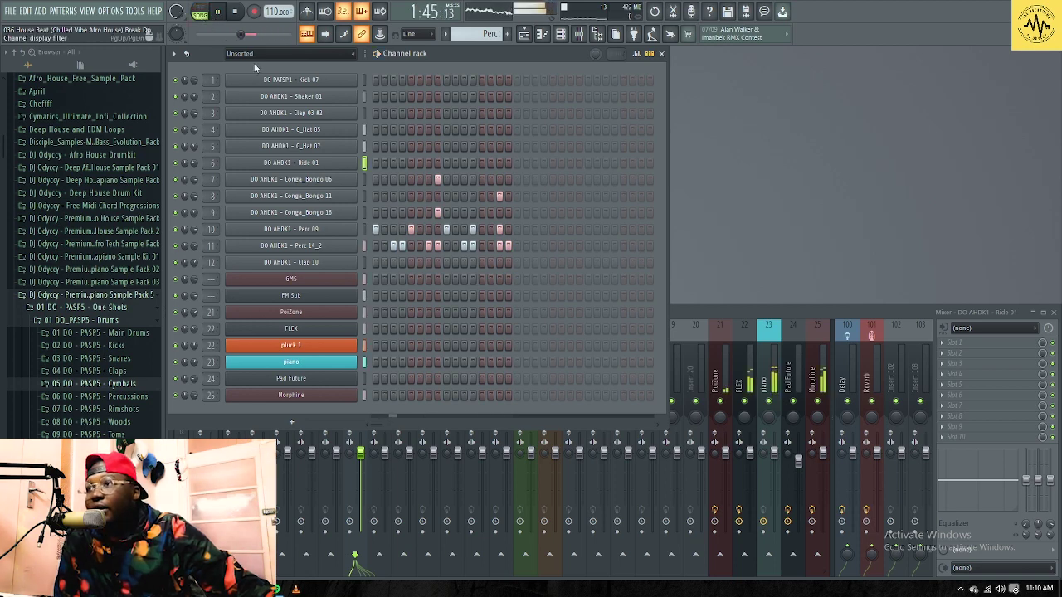
click(523, 35)
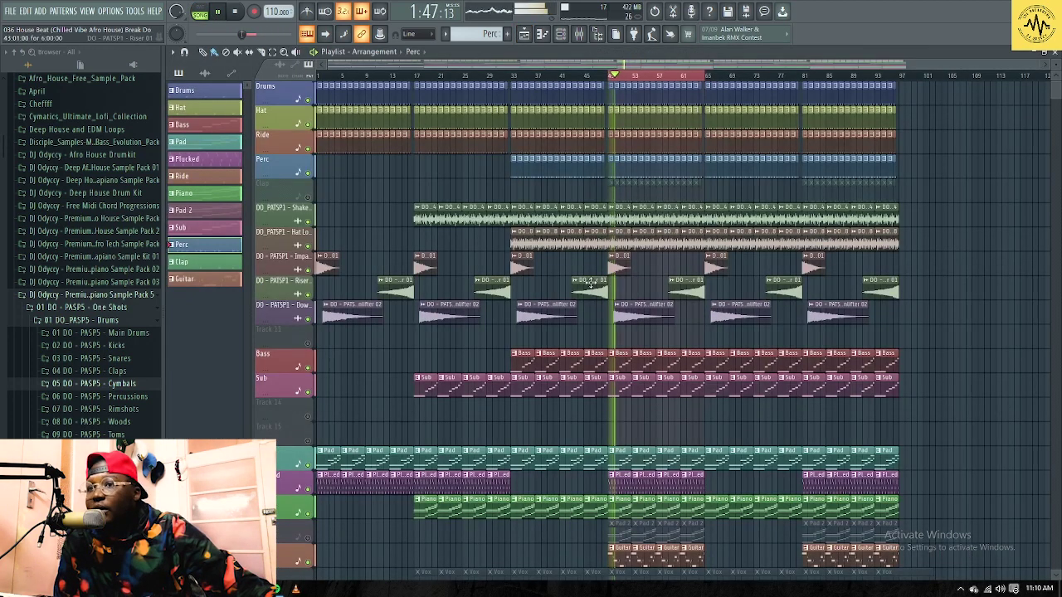
Unmute the Clap track, view its Clap 10 steps, then unmute the Pad 2 track lower down.
click(311, 199)
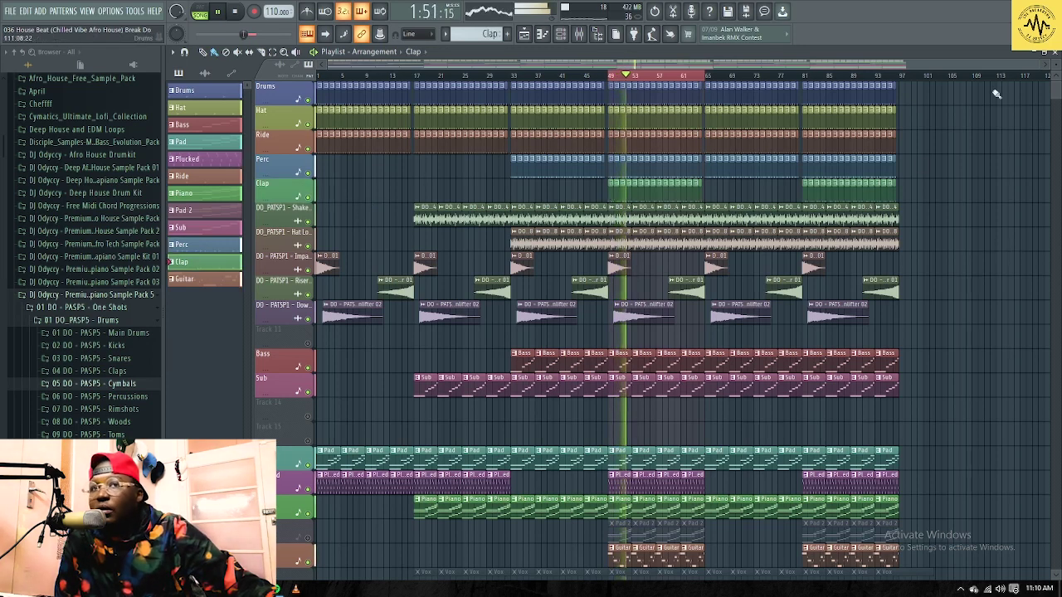
key(F5)
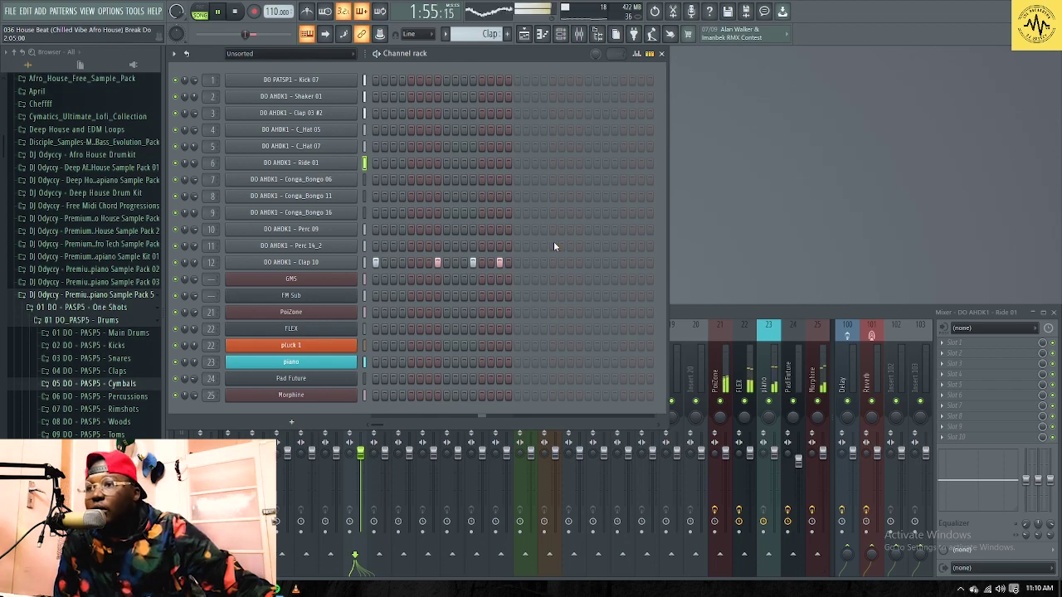
click(523, 34)
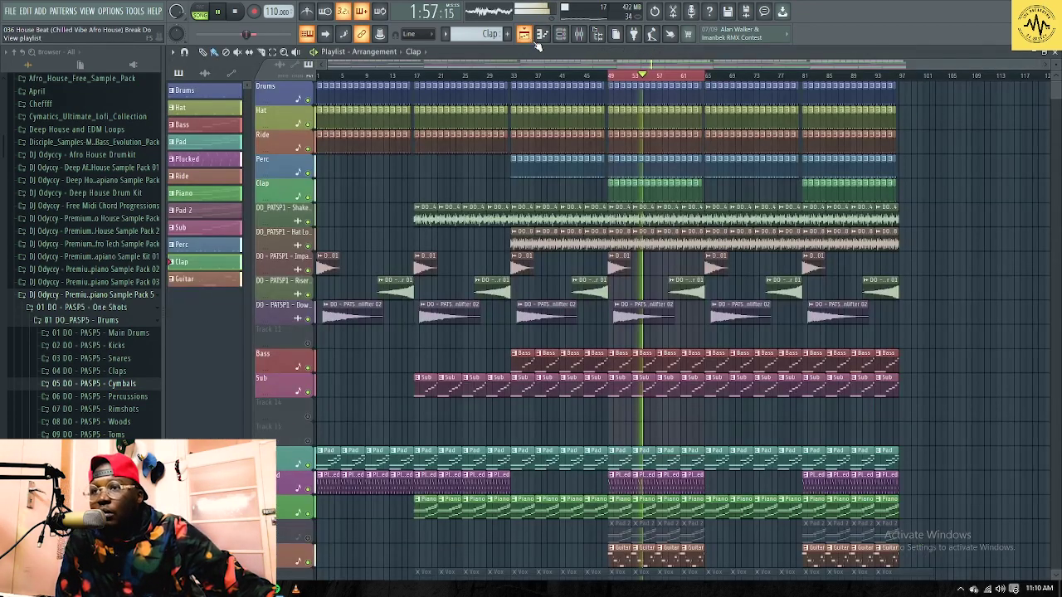
scroll(699, 298, down, 8)
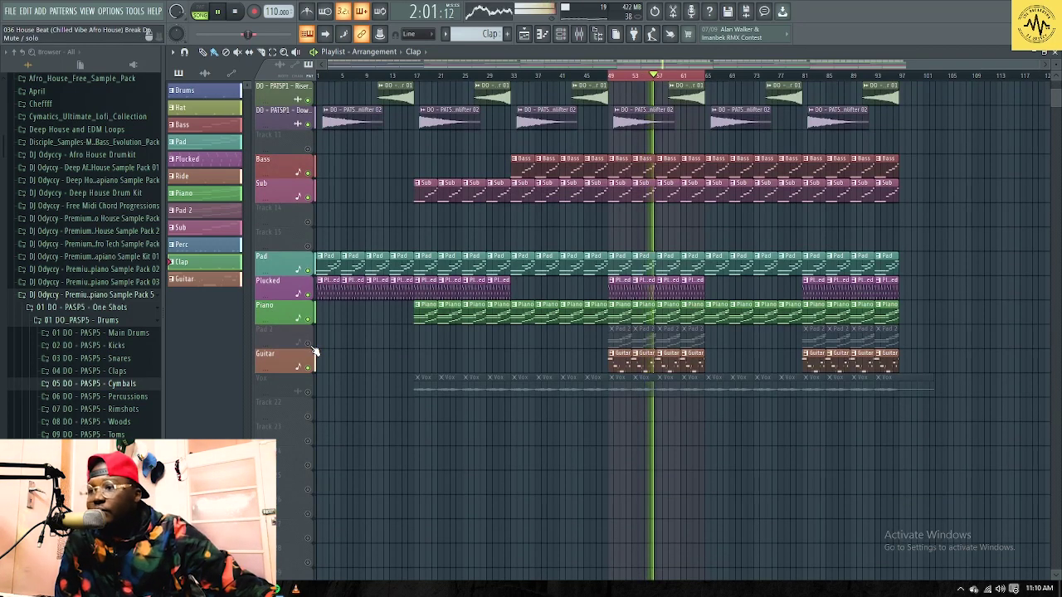
click(307, 342)
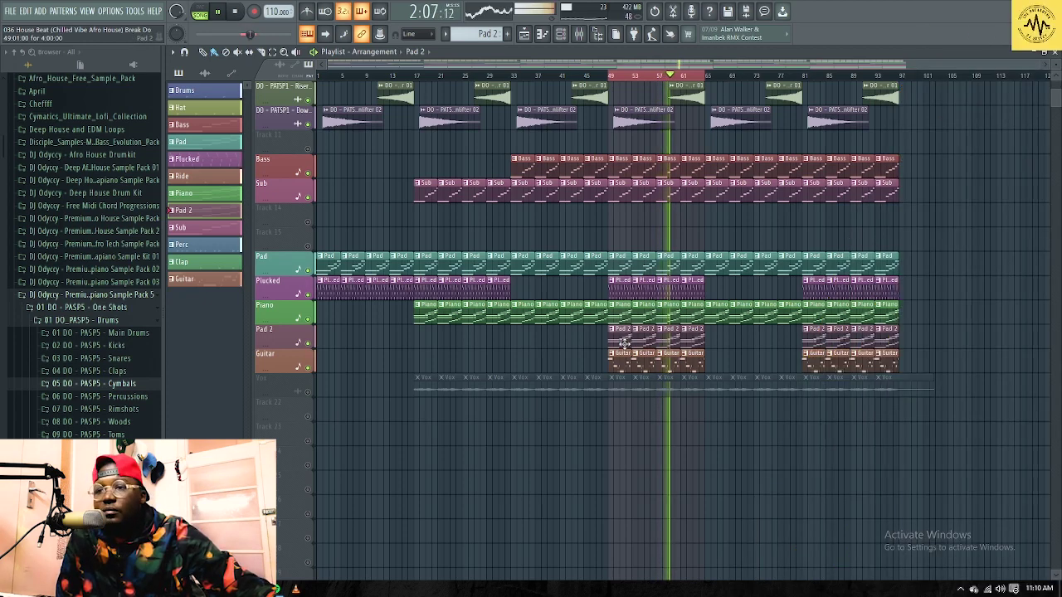
Adjust Pad Future's volume, play the pattern in PAT mode, and open the Pad Future synth editor.
key(F5)
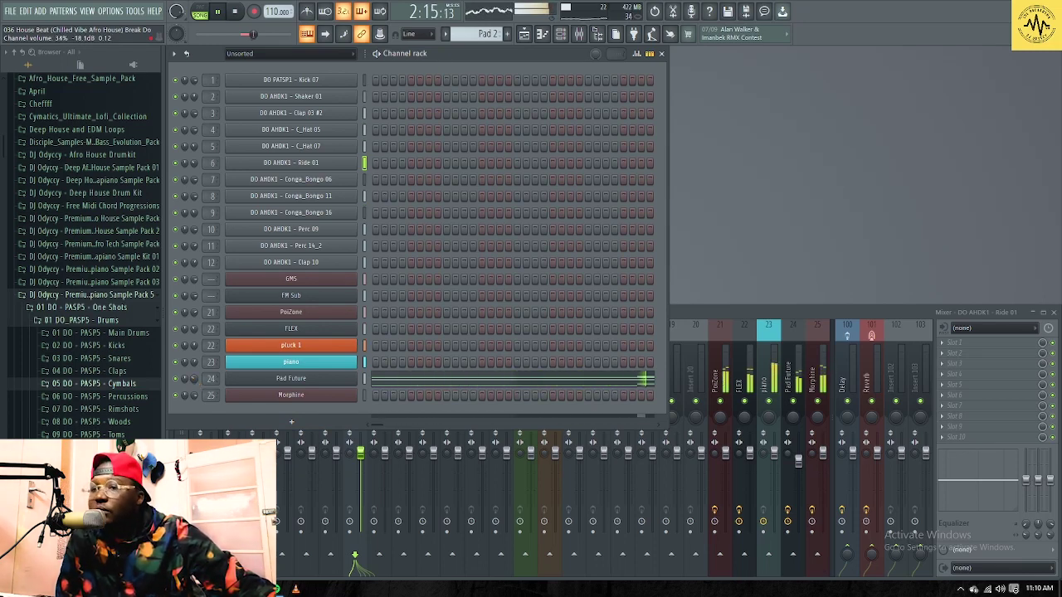
drag(195, 378, 197, 382)
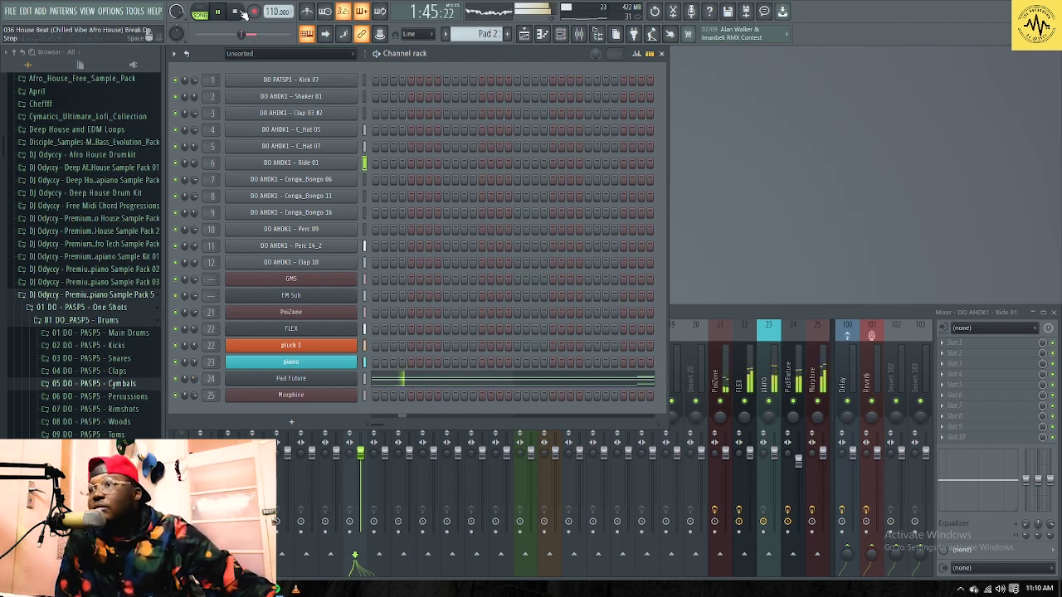
click(239, 12)
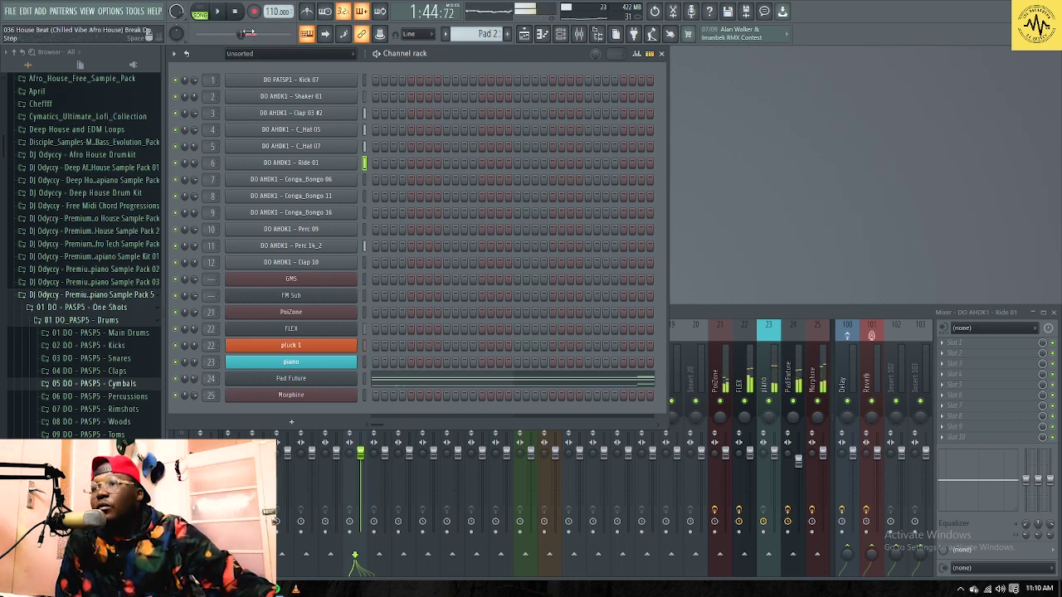
click(199, 10)
click(218, 11)
click(307, 378)
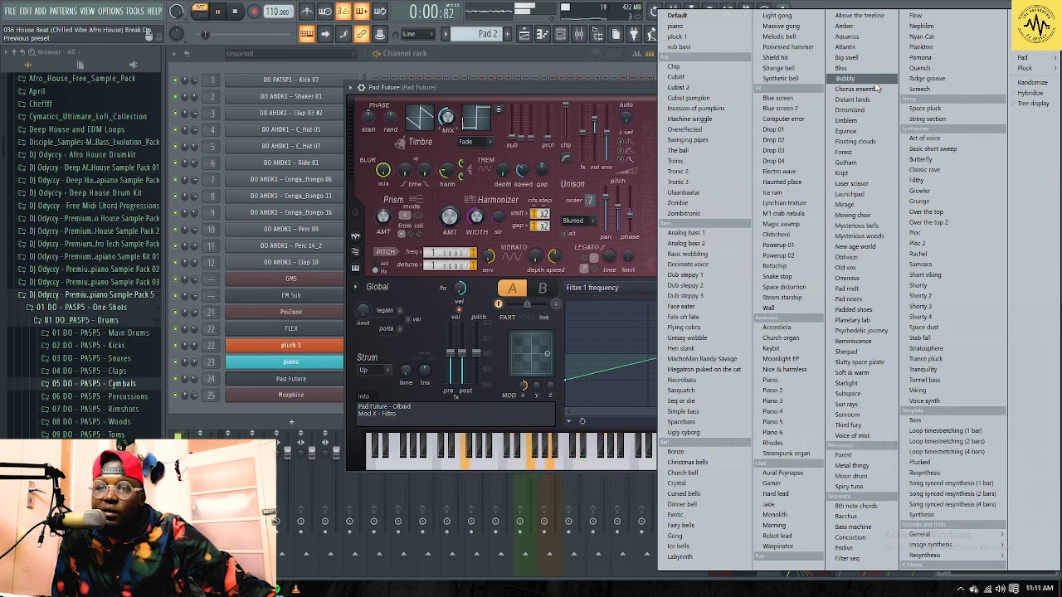
Dismiss the Pad Future preset list and close the synth editor window.
click(562, 92)
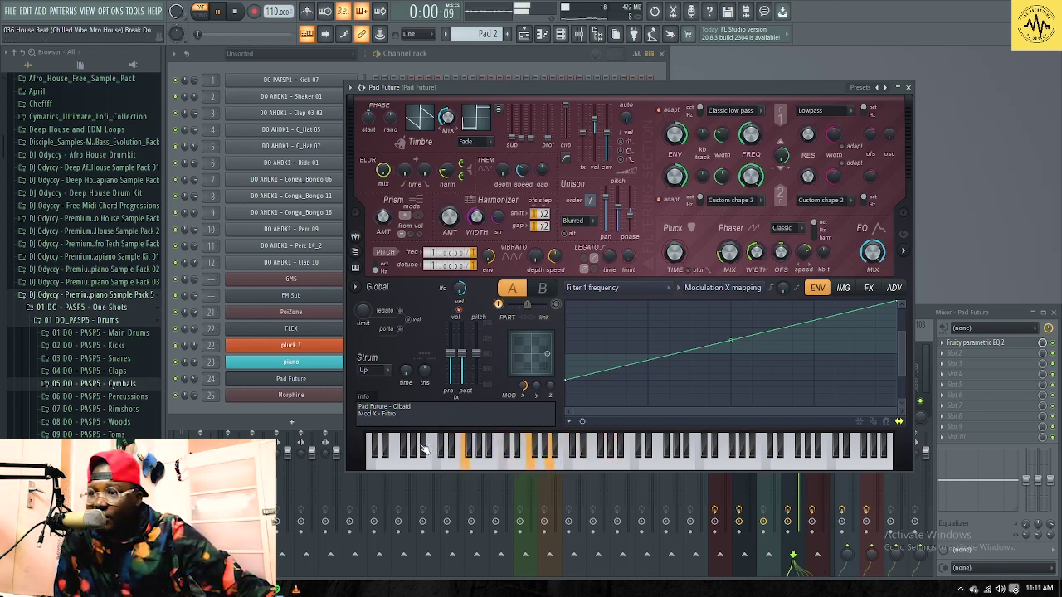
click(908, 88)
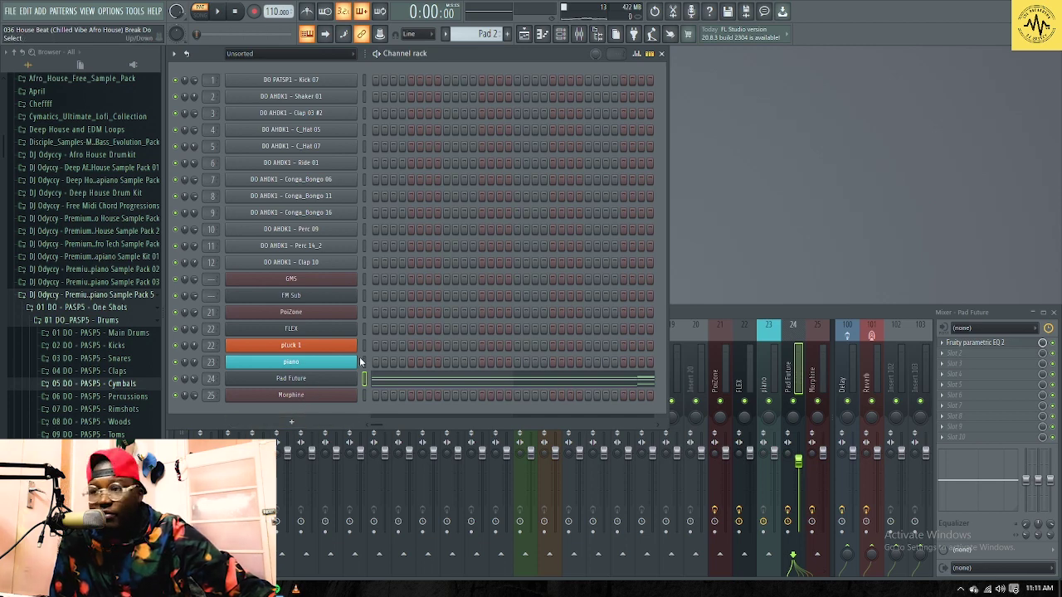
Reopen the Playlist in SONG mode, unmute the Vox track and start playback.
click(527, 35)
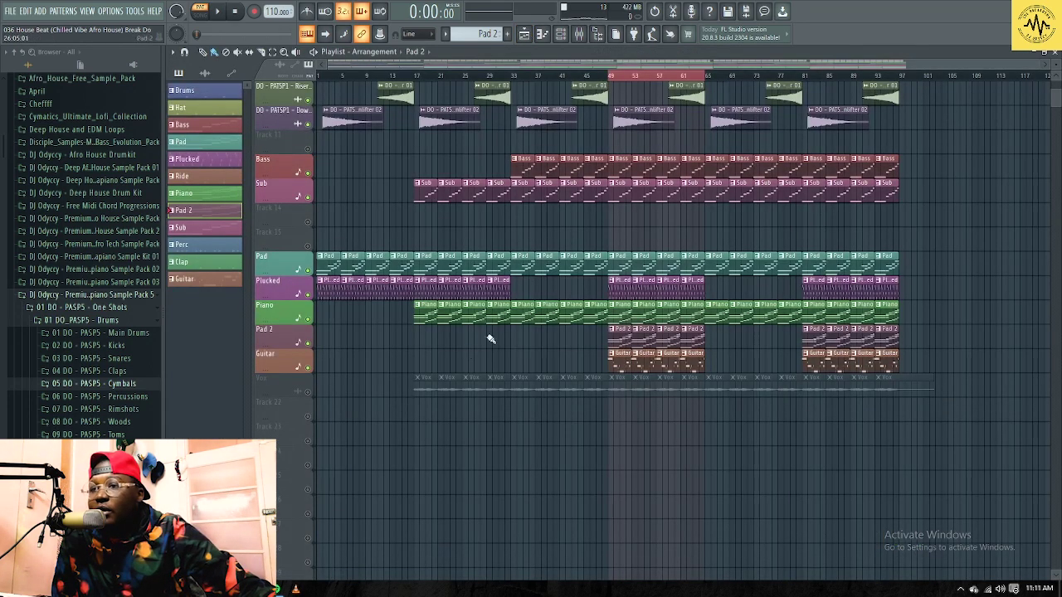
key(l)
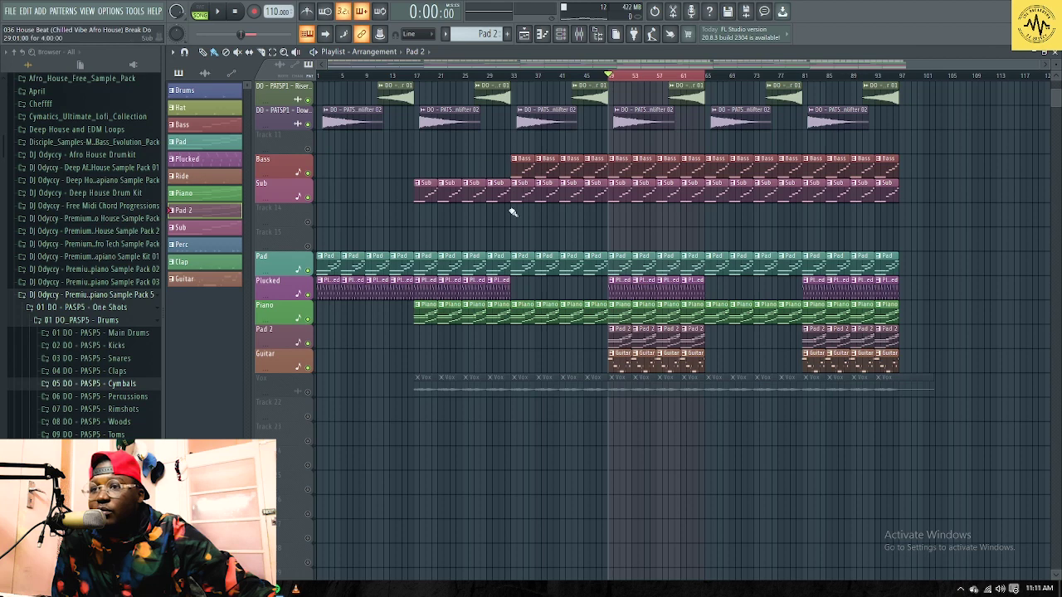
click(309, 391)
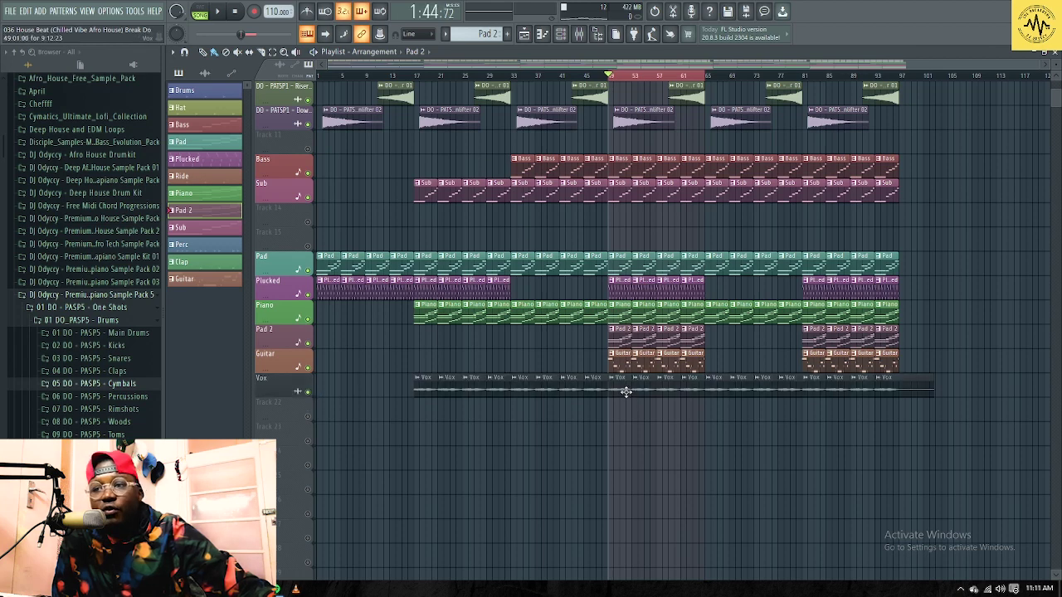
click(625, 391)
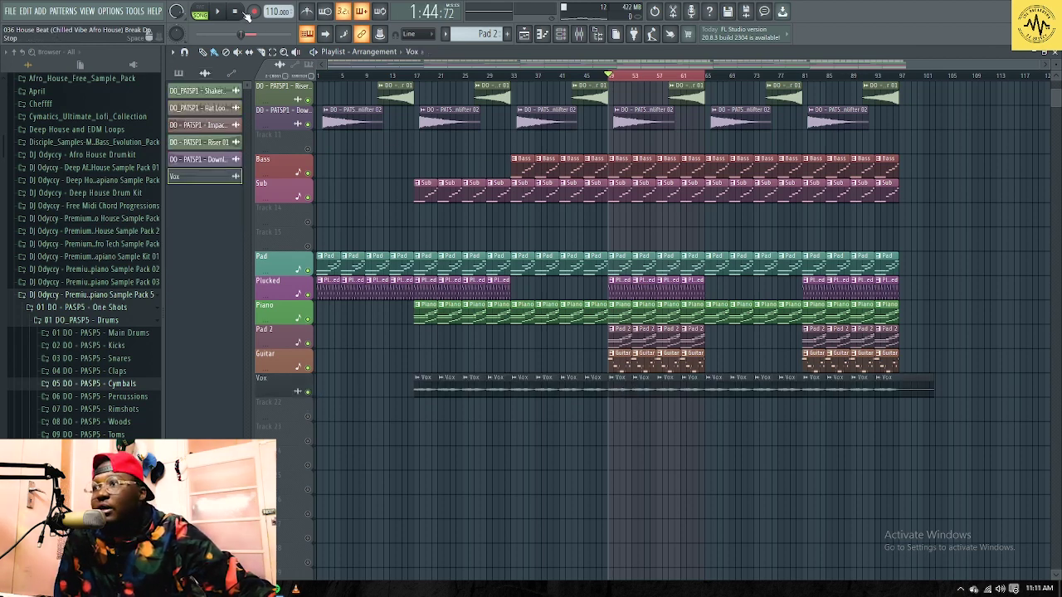
scroll(532, 290, up, 5)
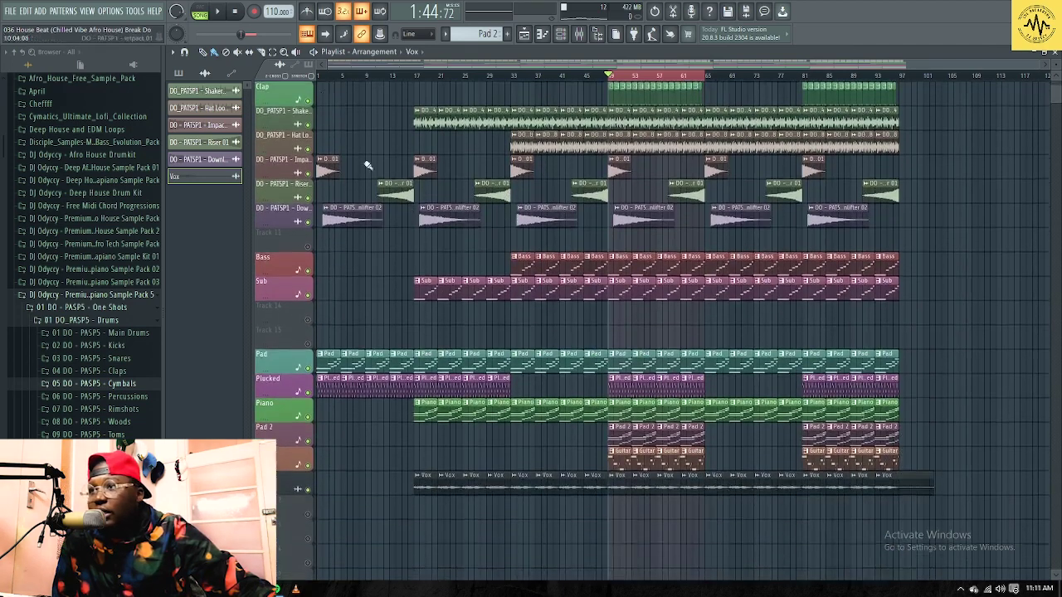
click(228, 12)
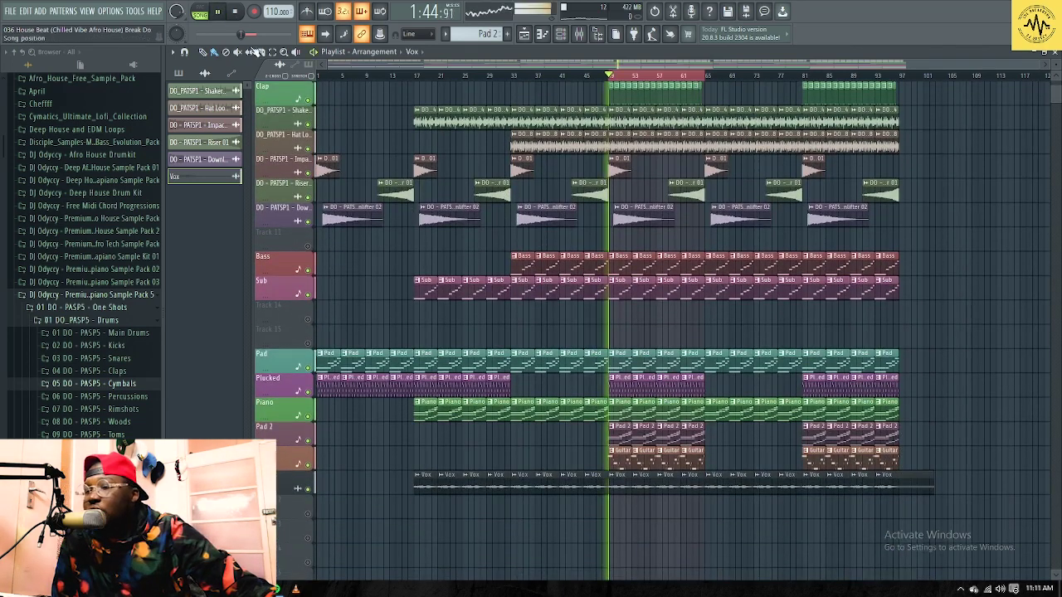
Solo Vox, then bring back the Pad, Plucked, Piano and Bass tracks.
right_click(312, 491)
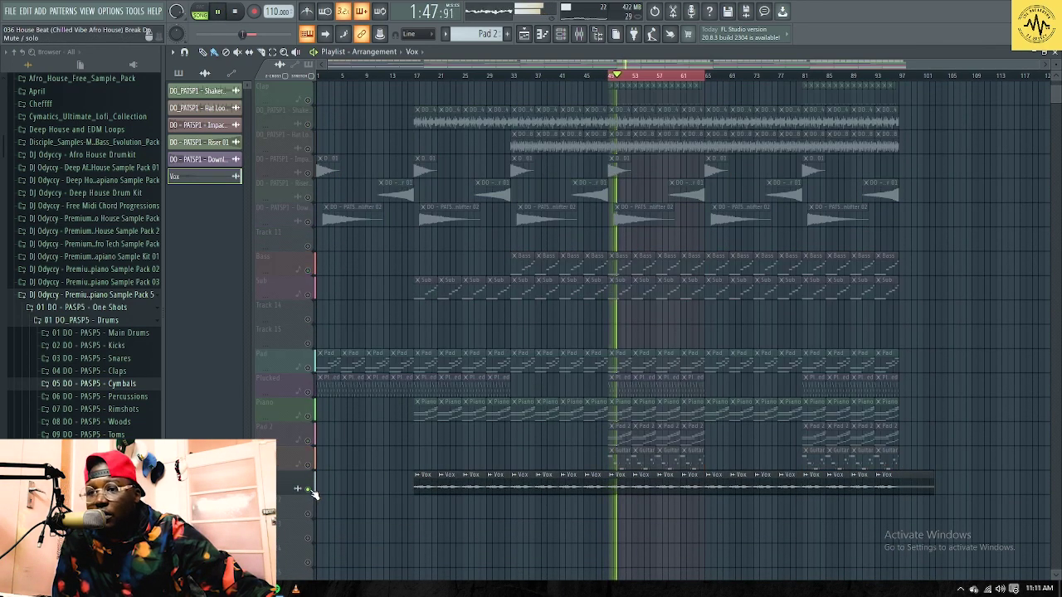
click(311, 369)
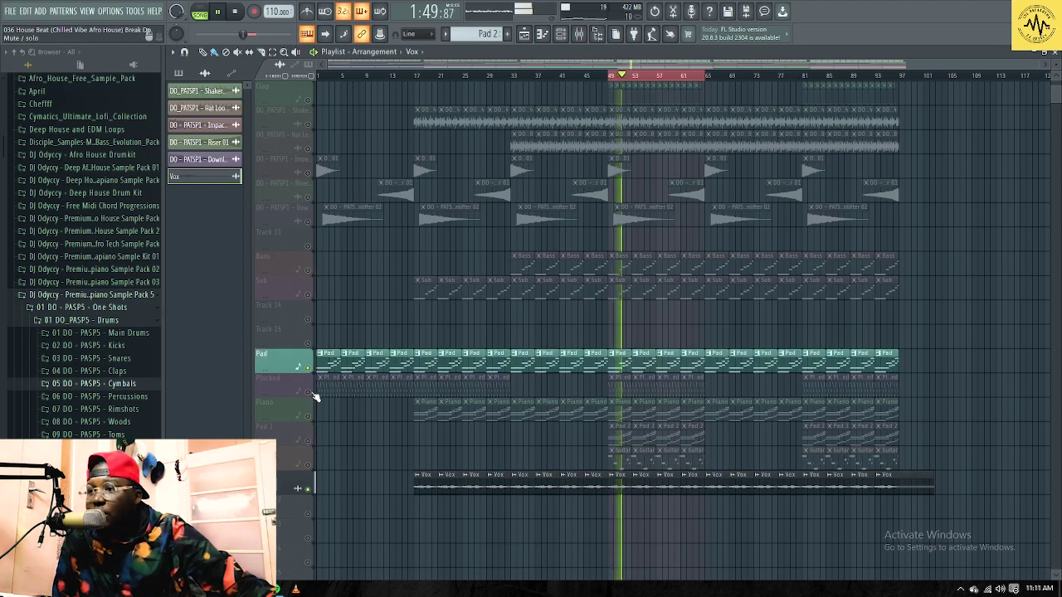
click(310, 393)
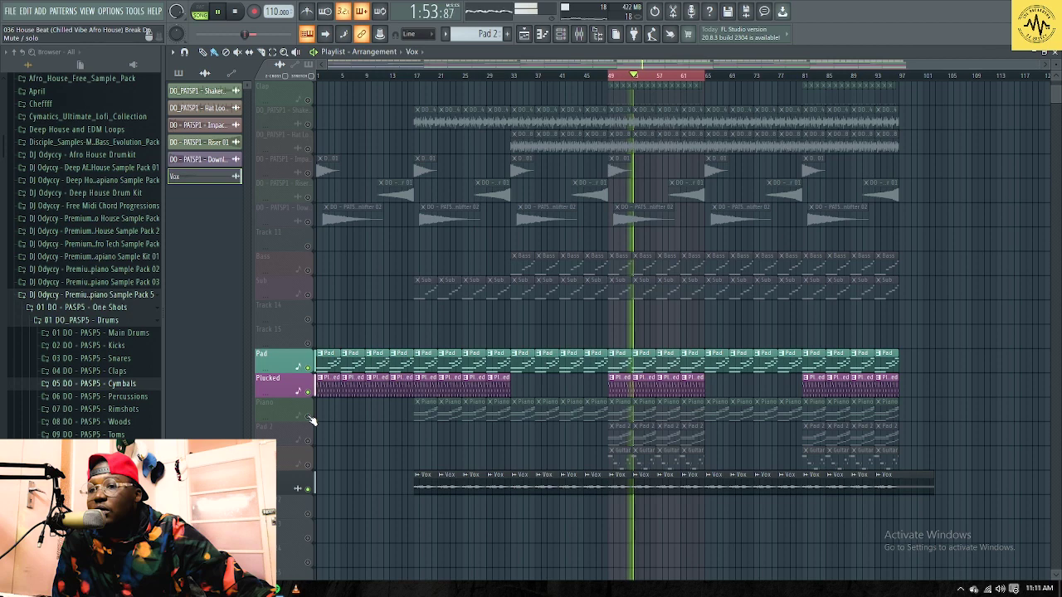
click(310, 416)
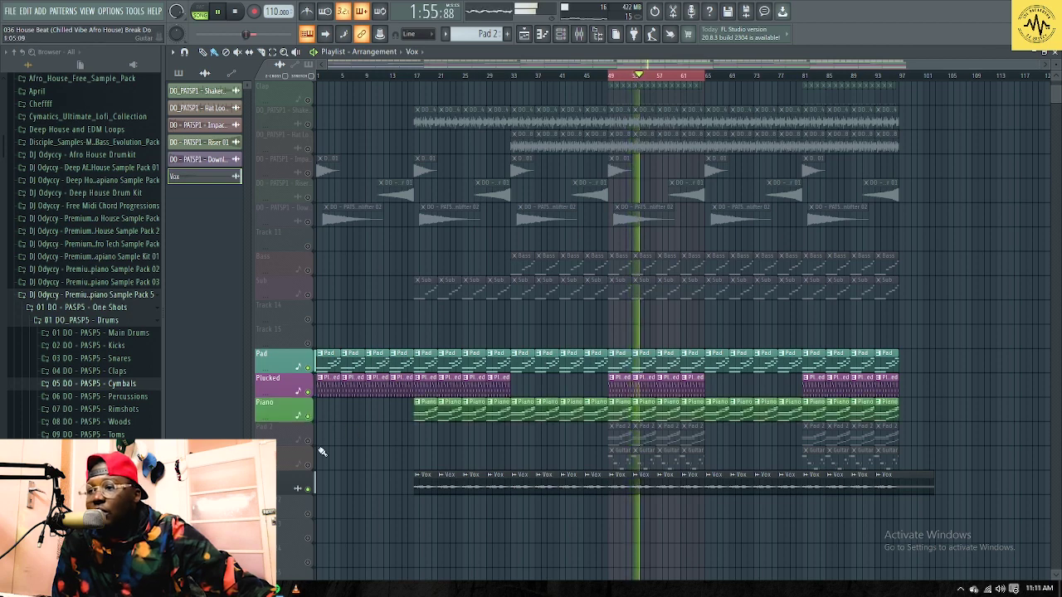
click(309, 270)
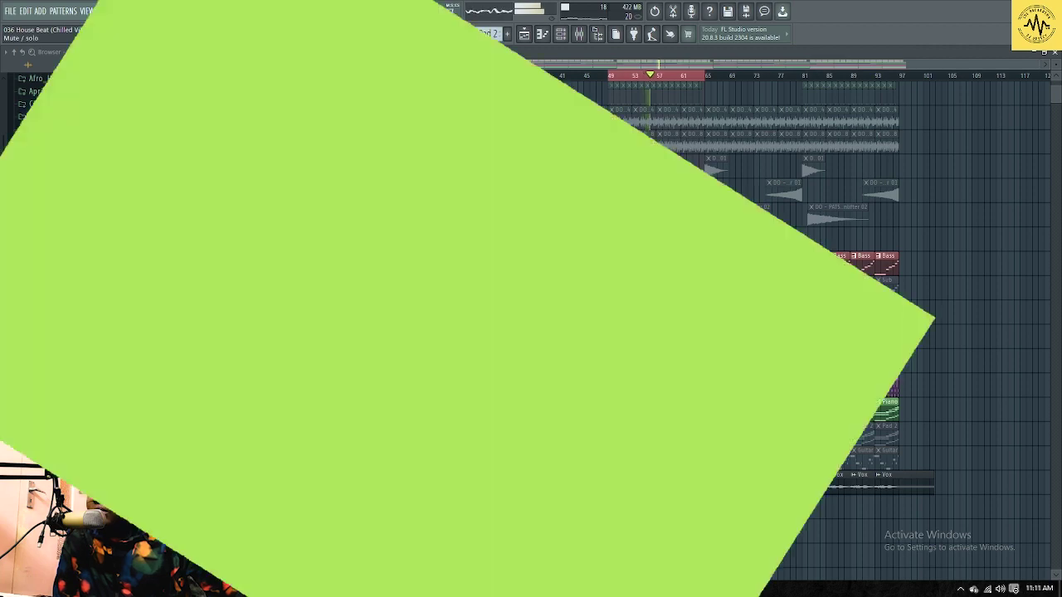
Unmute the Sub, impact, riser and downlifter tracks, then solo and unsolo impact.
click(314, 295)
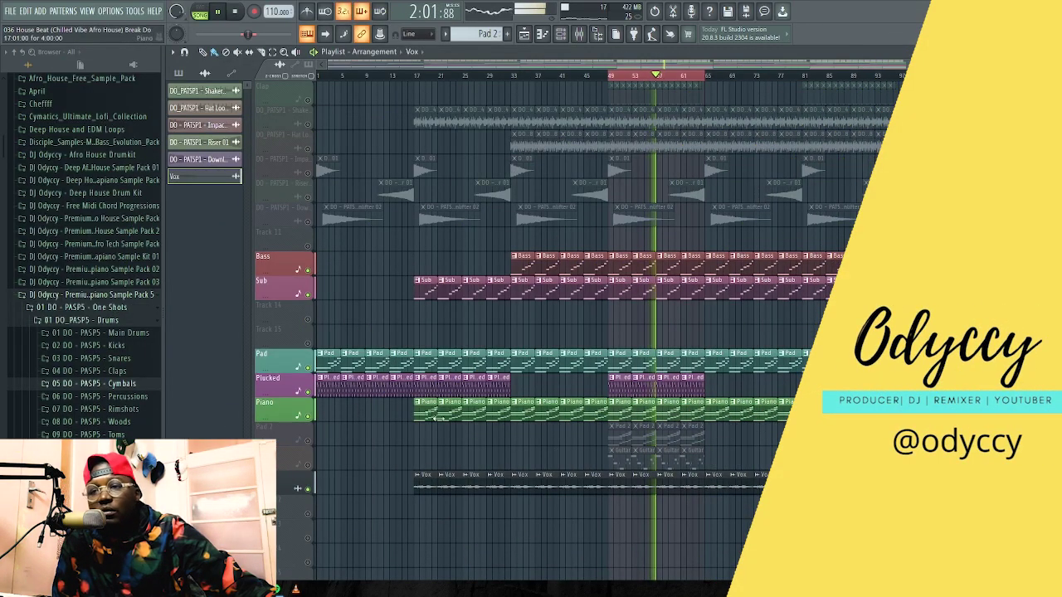
scroll(962, 378, up, 4)
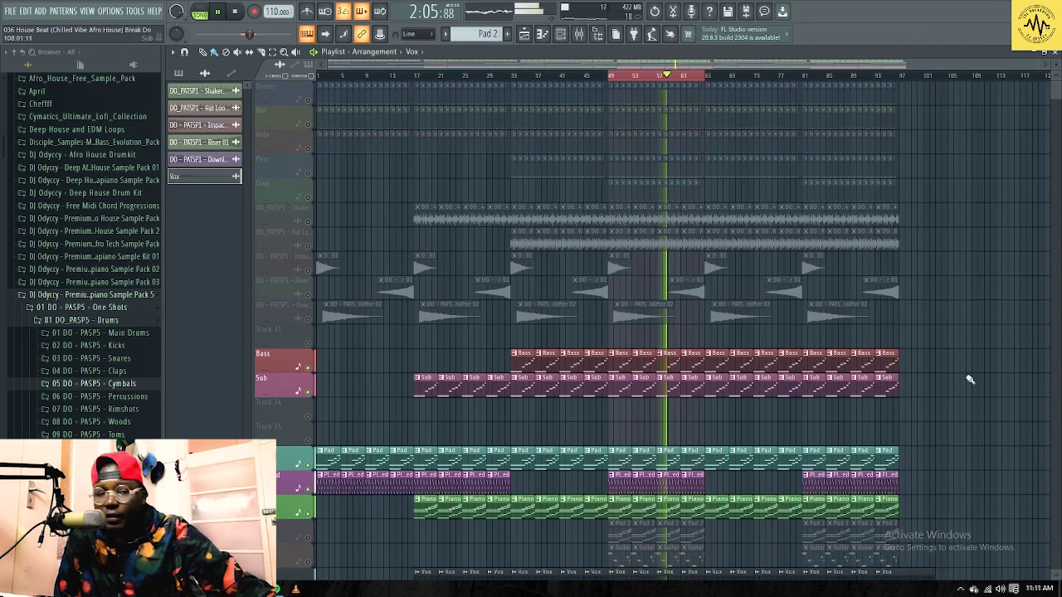
click(308, 270)
click(308, 293)
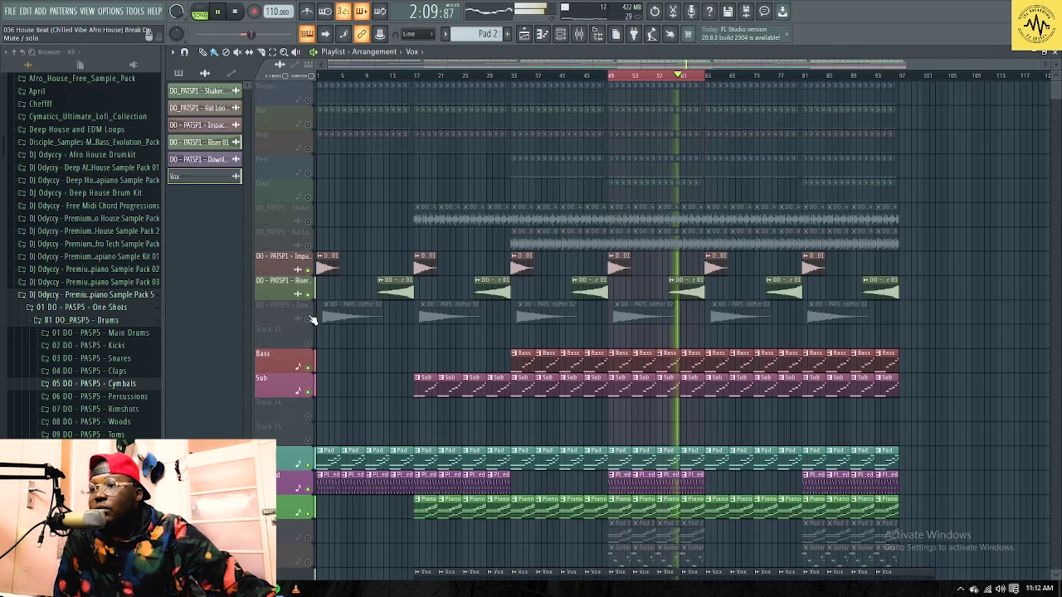
click(308, 317)
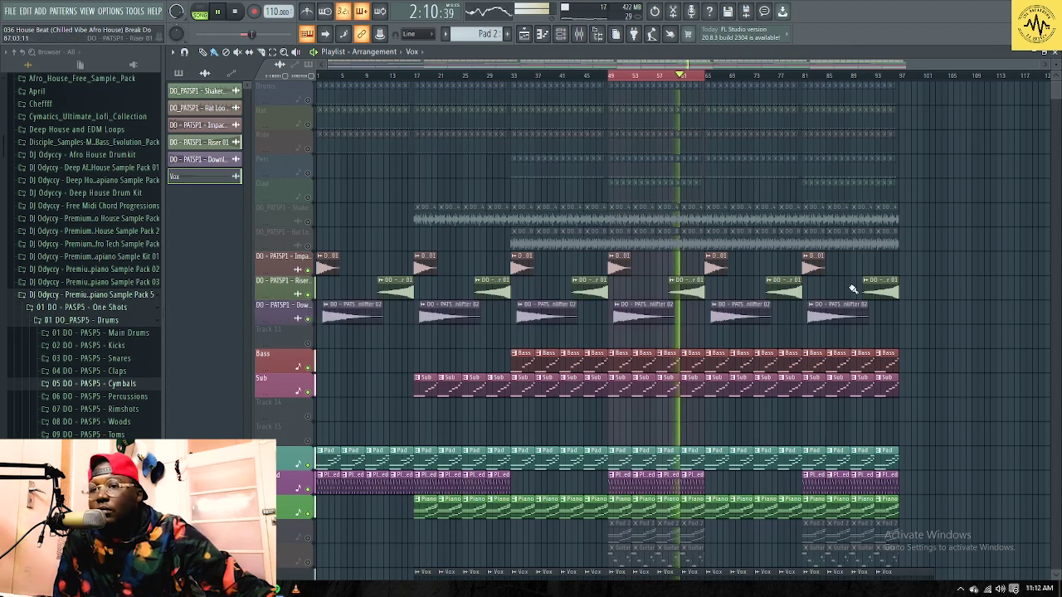
right_click(309, 271)
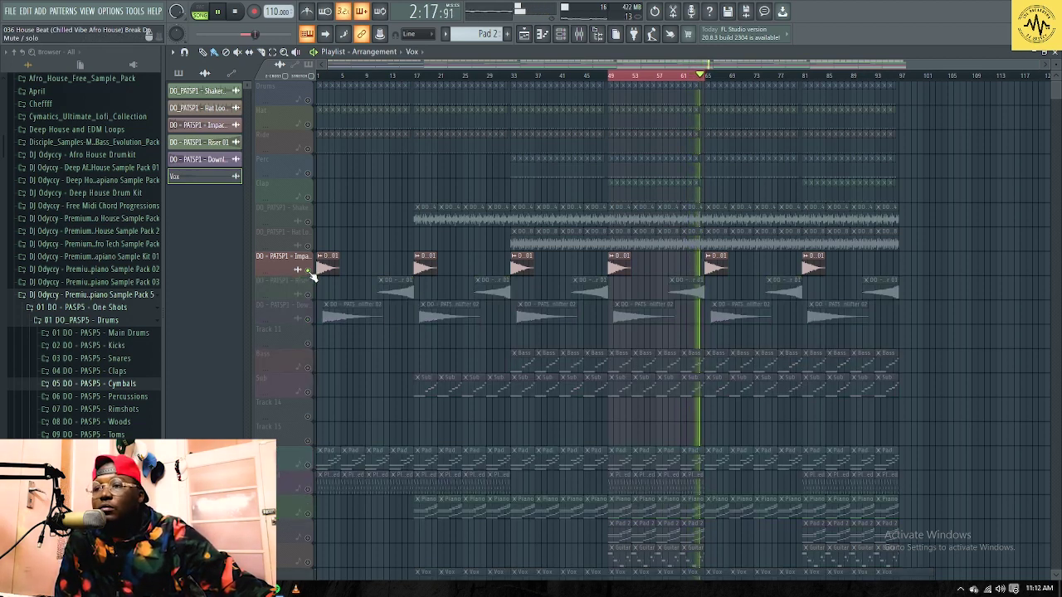
right_click(309, 272)
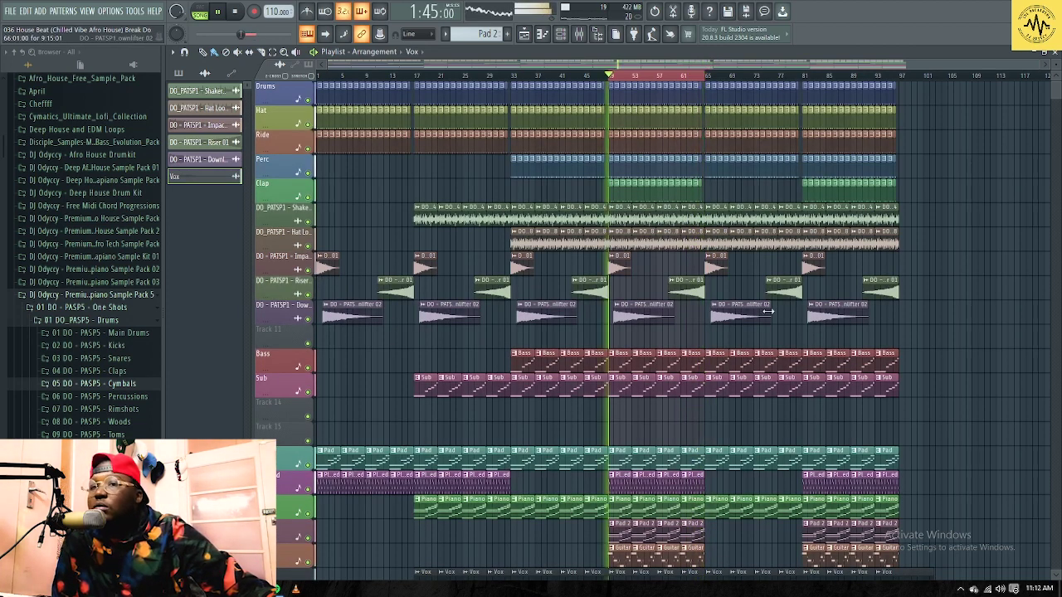
Extend the time selection to the song start and clear it so the whole arrangement plays.
scroll(960, 269, down, 5)
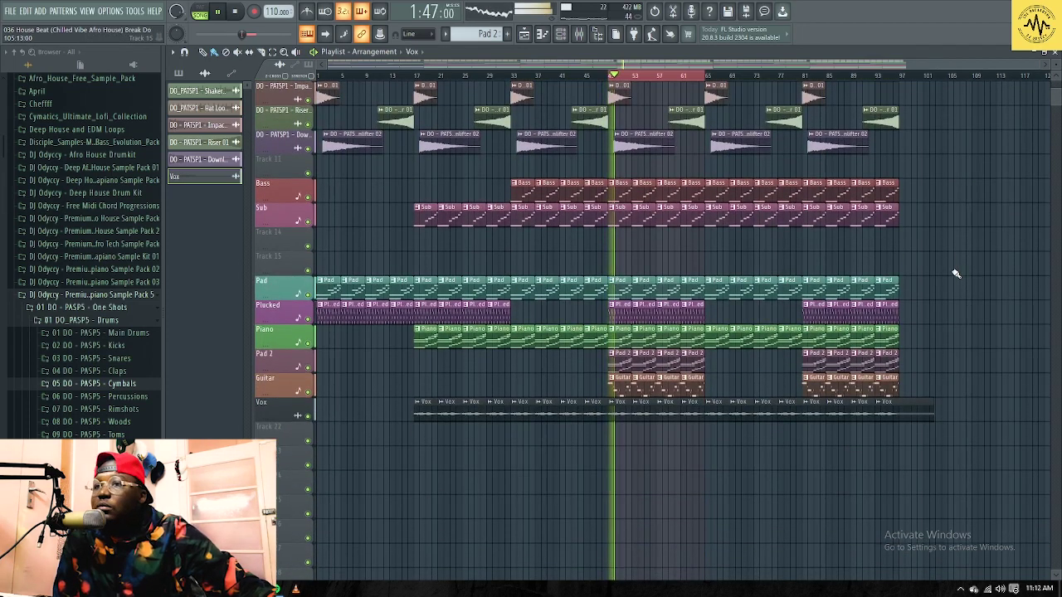
drag(618, 75, 220, 91)
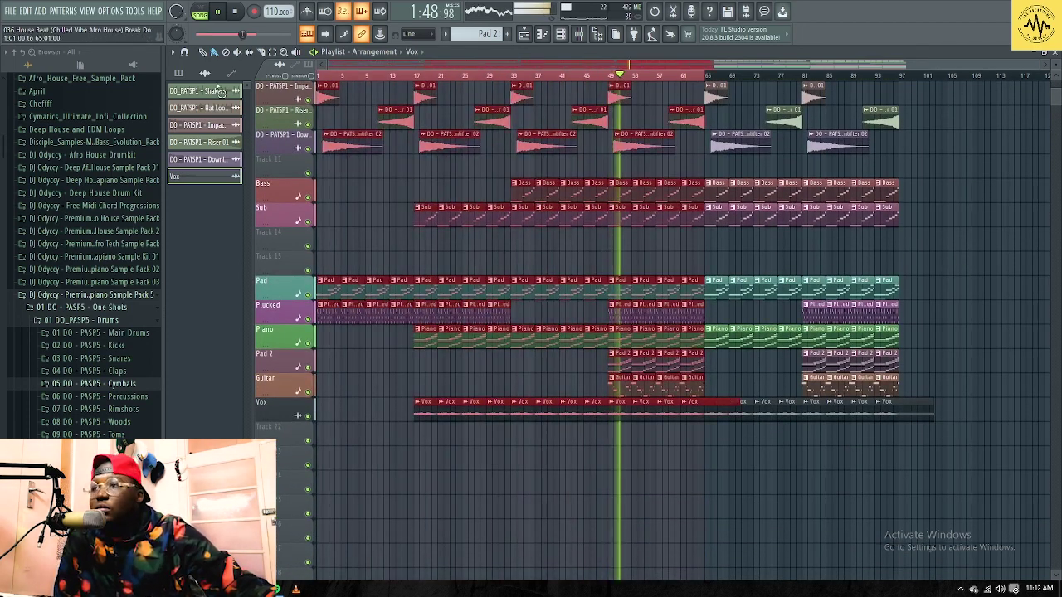
click(923, 168)
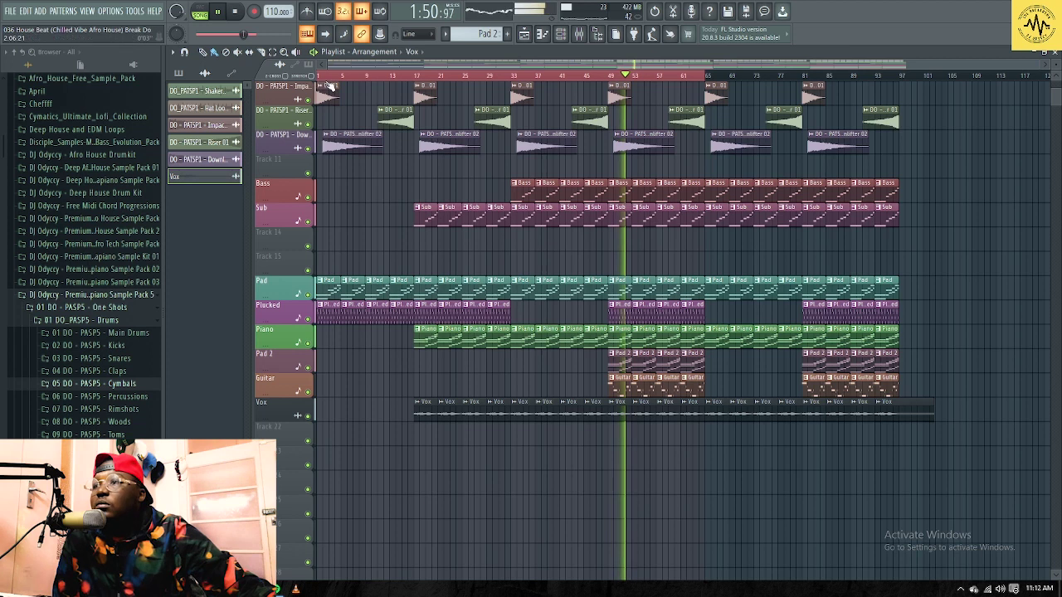